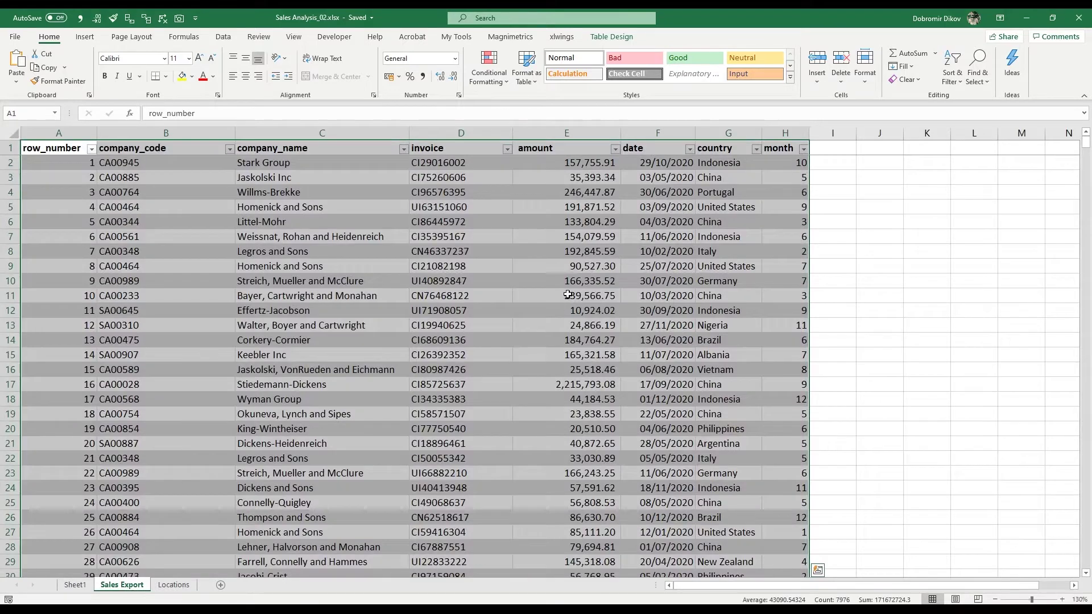
- Examine the month column's formula in the Sales Export table and the pivot table of amounts by company and month
click(384, 396)
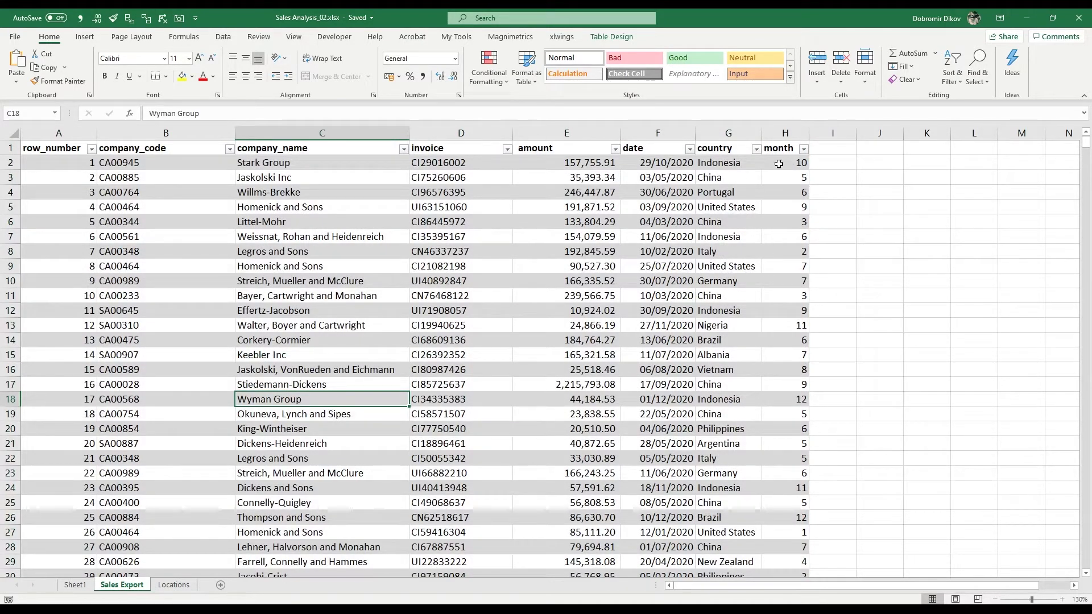
click(718, 163)
click(789, 161)
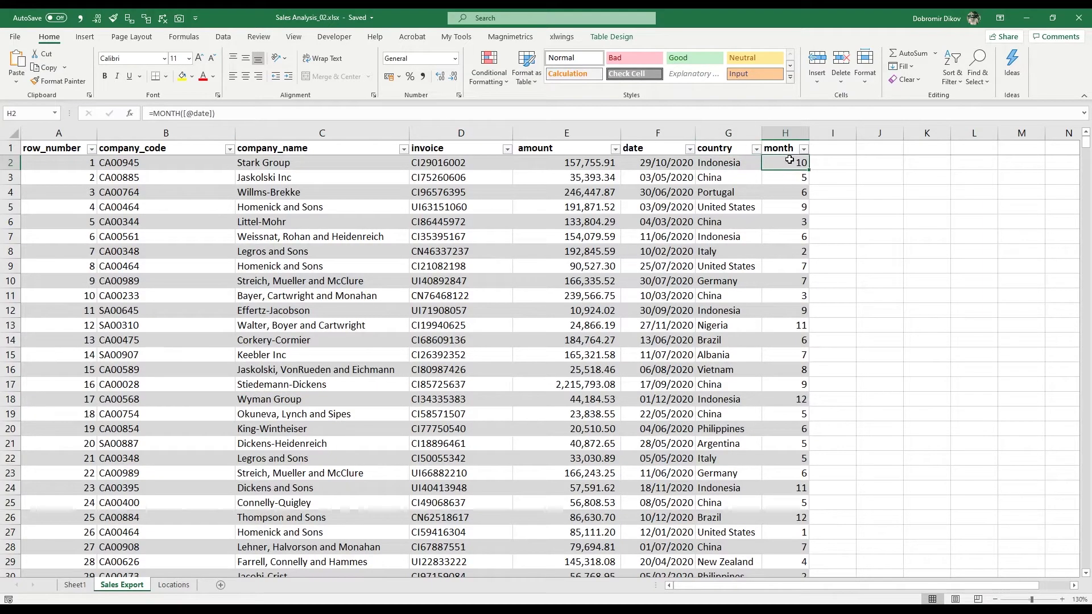
key(ctrl+Page_Up)
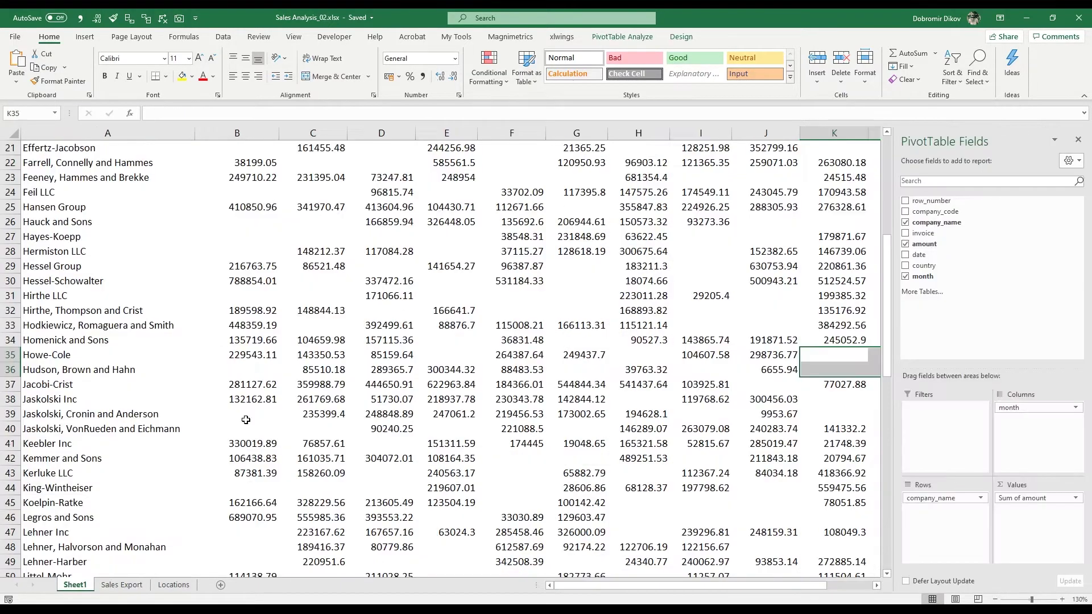
scroll(246, 420, up, 7)
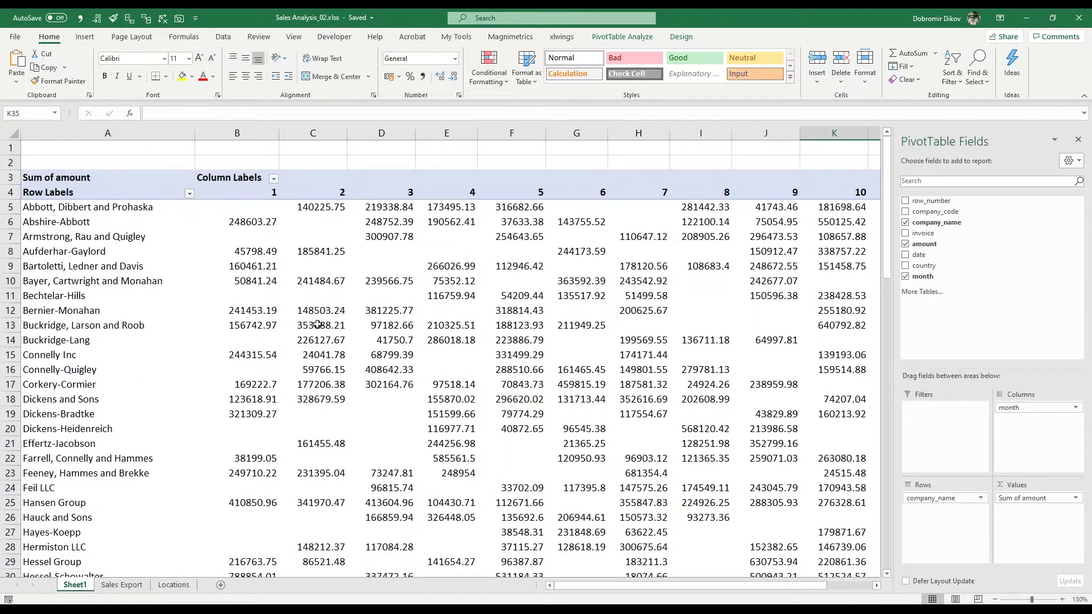
scroll(544, 269, down, 7)
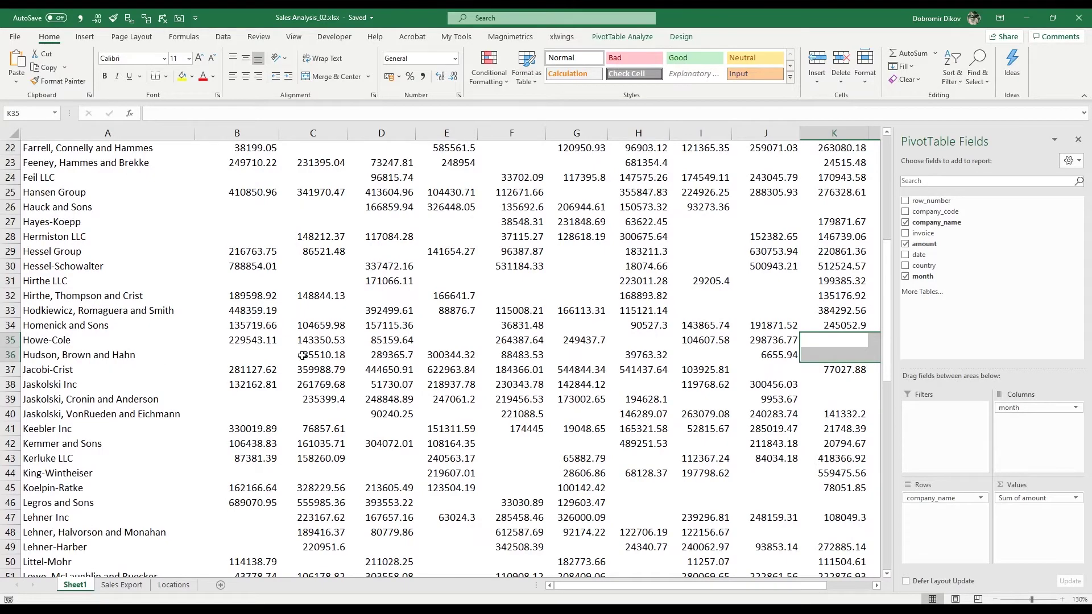
scroll(302, 355, up, 7)
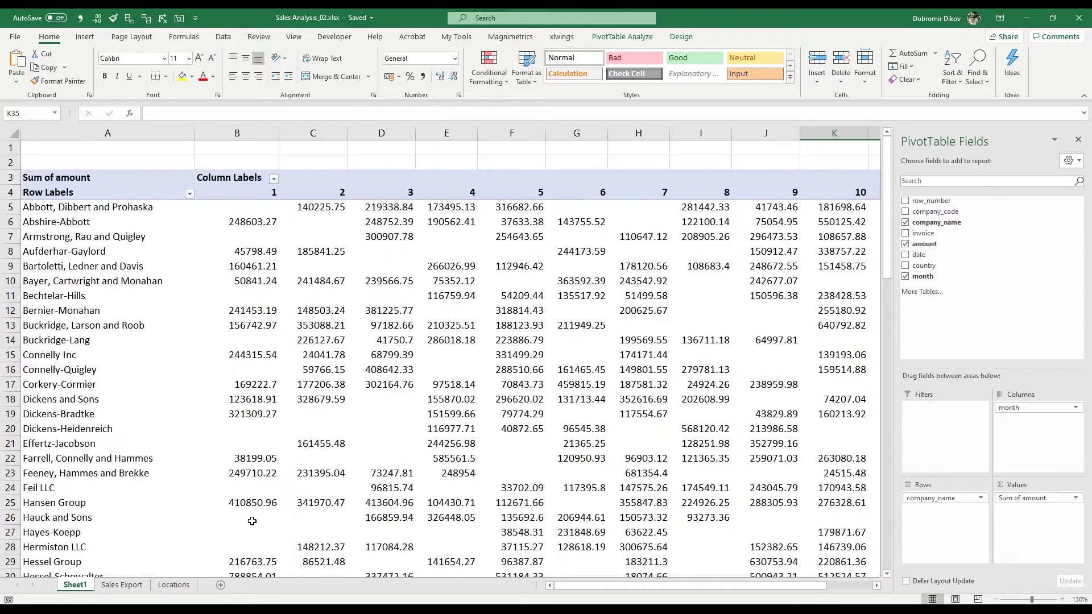
- Rename the pivot table's worksheet as "Pivot Table"
double_click(74, 584)
text(Pivot)
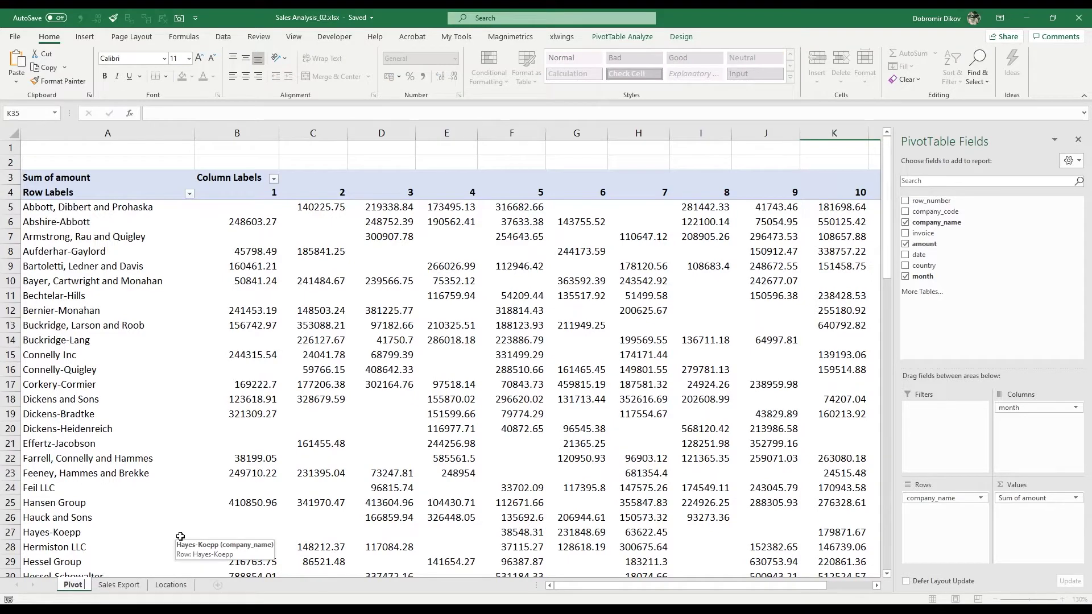
text( Table)
key(Return)
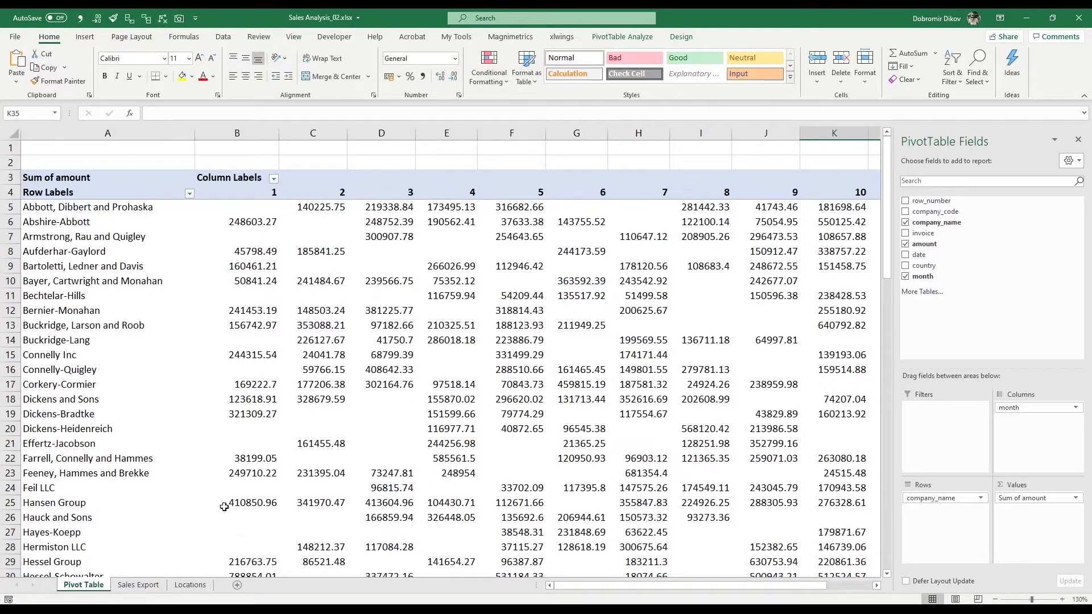
- Add a worksheet before Pivot Table and apply Magnimetrics formatting with working name "Monthly Sales Analysis", sheet name "MonthlySales" and subtitle "Magnimetrics"
click(238, 585)
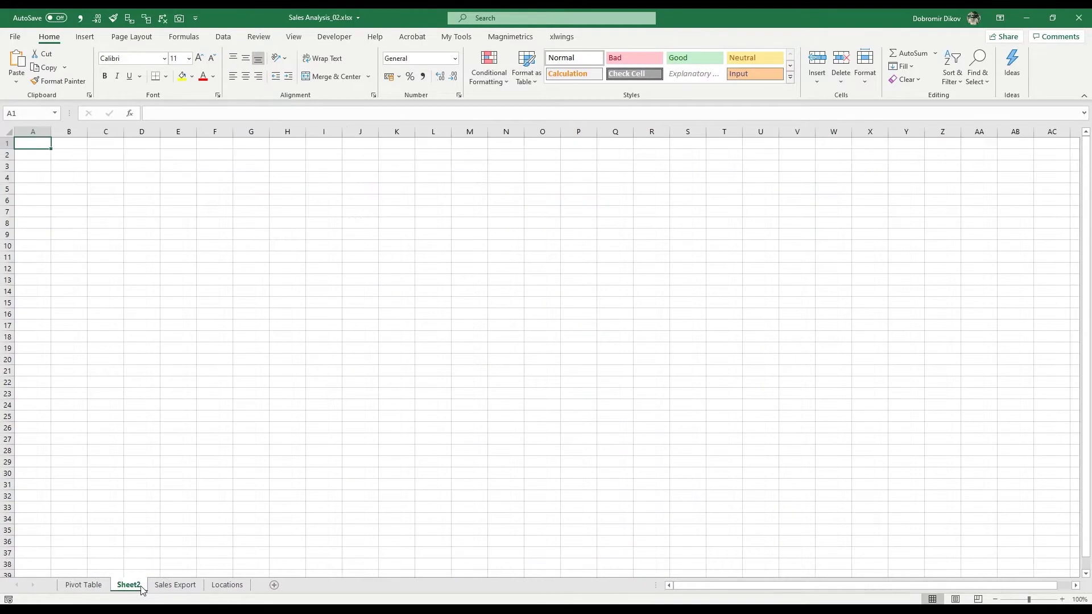
drag(142, 589, 81, 591)
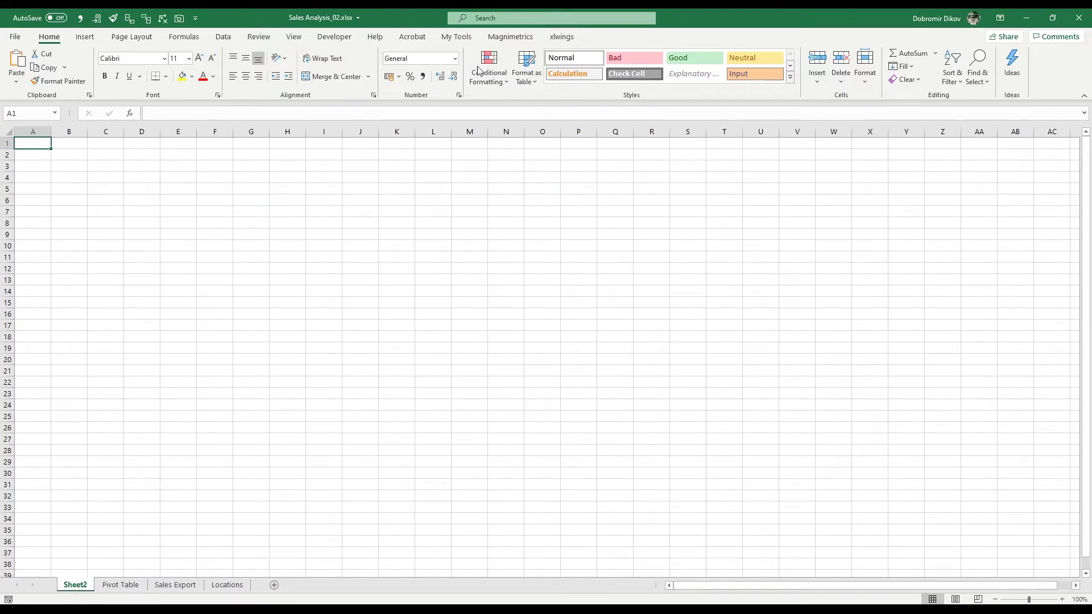
click(510, 36)
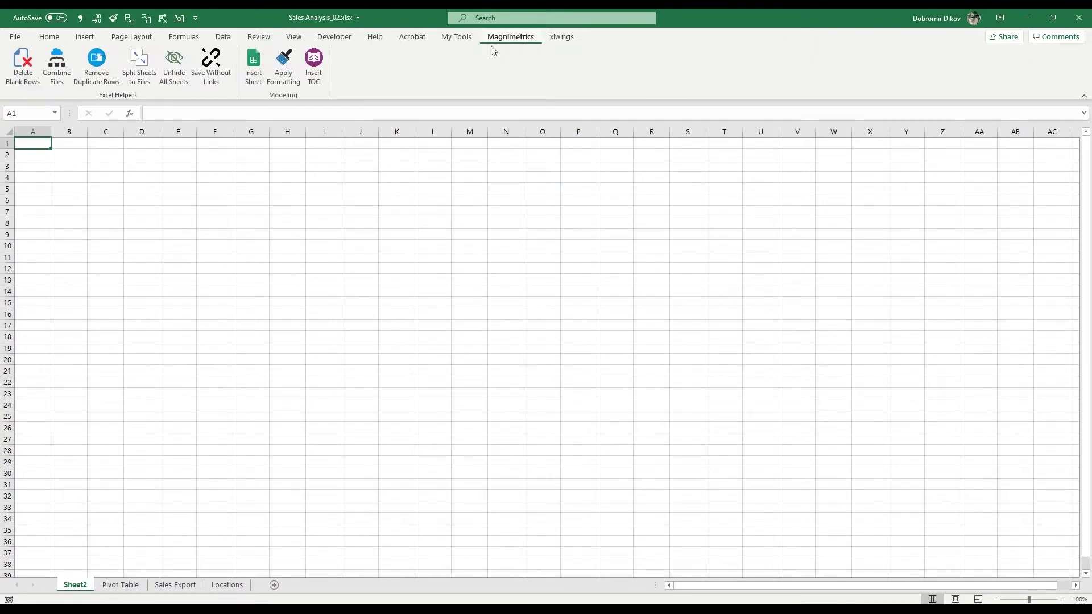
click(286, 78)
text(Ana)
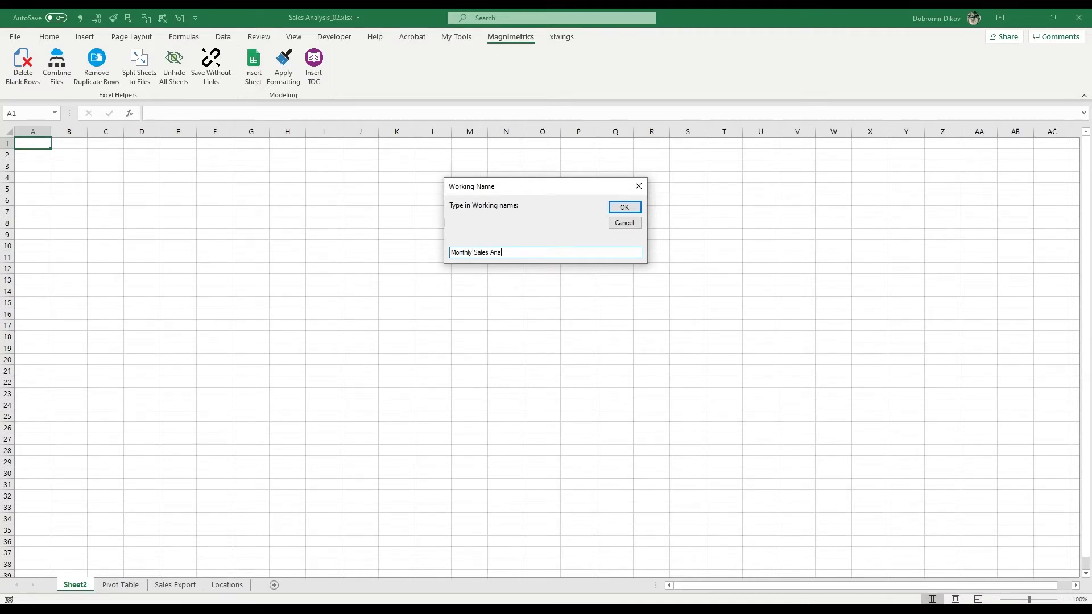
key(Return)
text(MonthlySales)
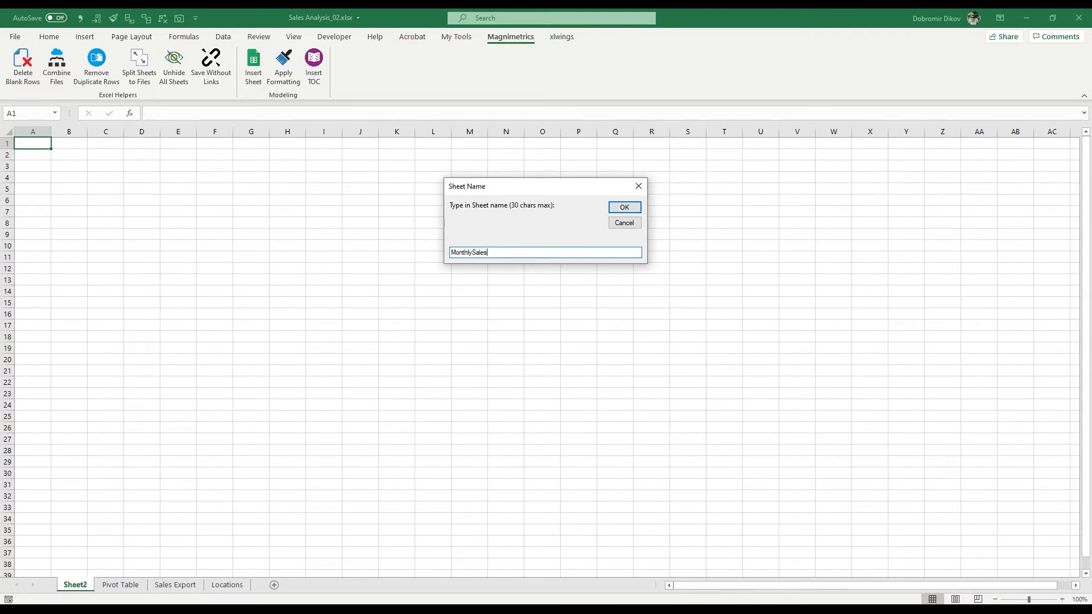
key(Return)
text(Magnimetrics)
key(Return)
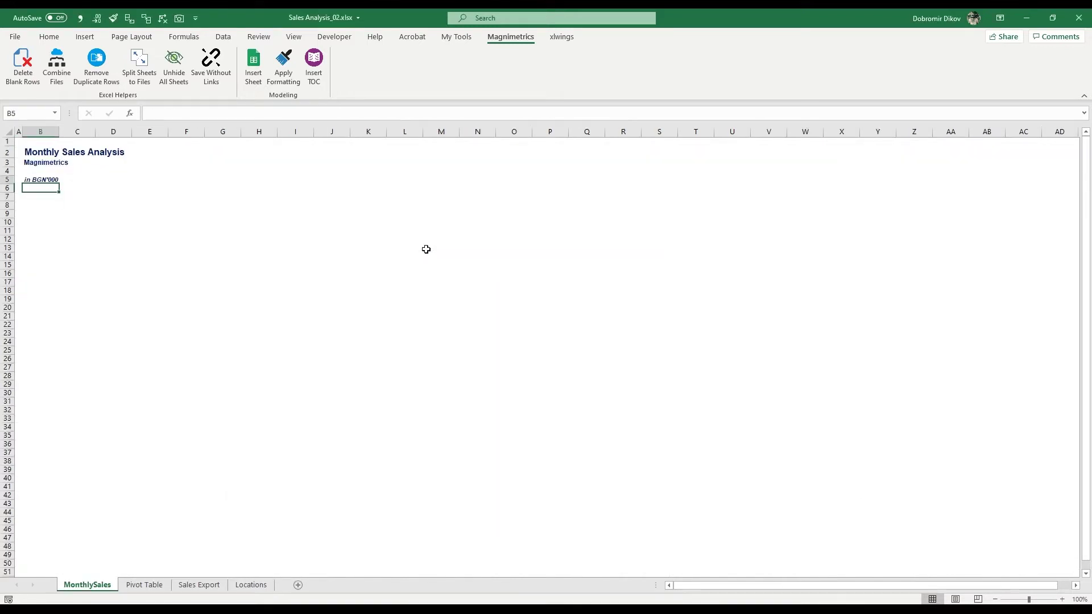
- Change the currency note in cell B5 of the MonthlySales sheet to "in EUR"
text(in EUR)
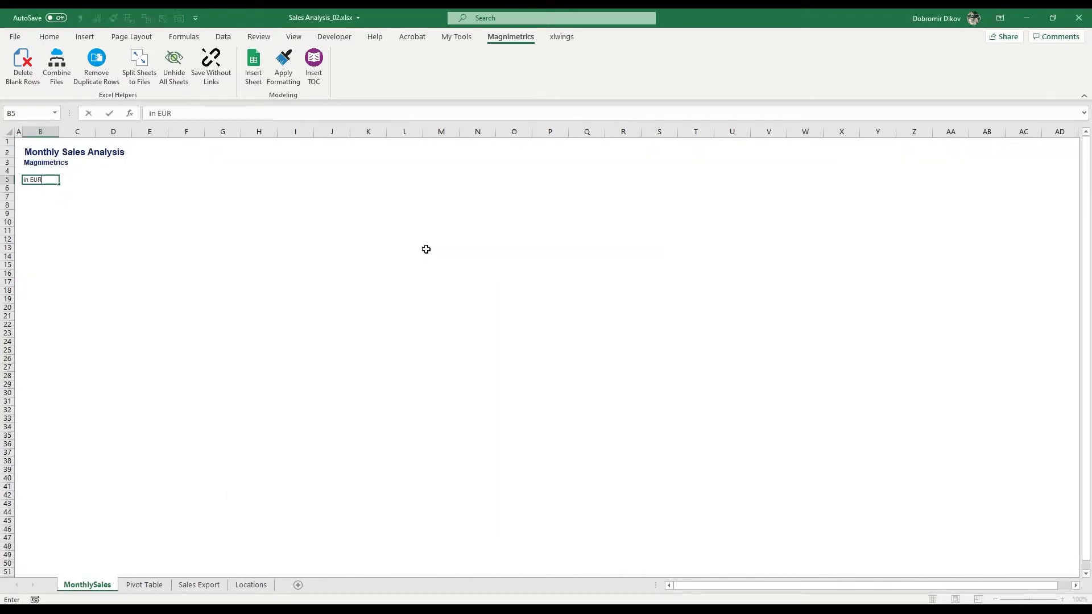
key(Return)
key(Return)
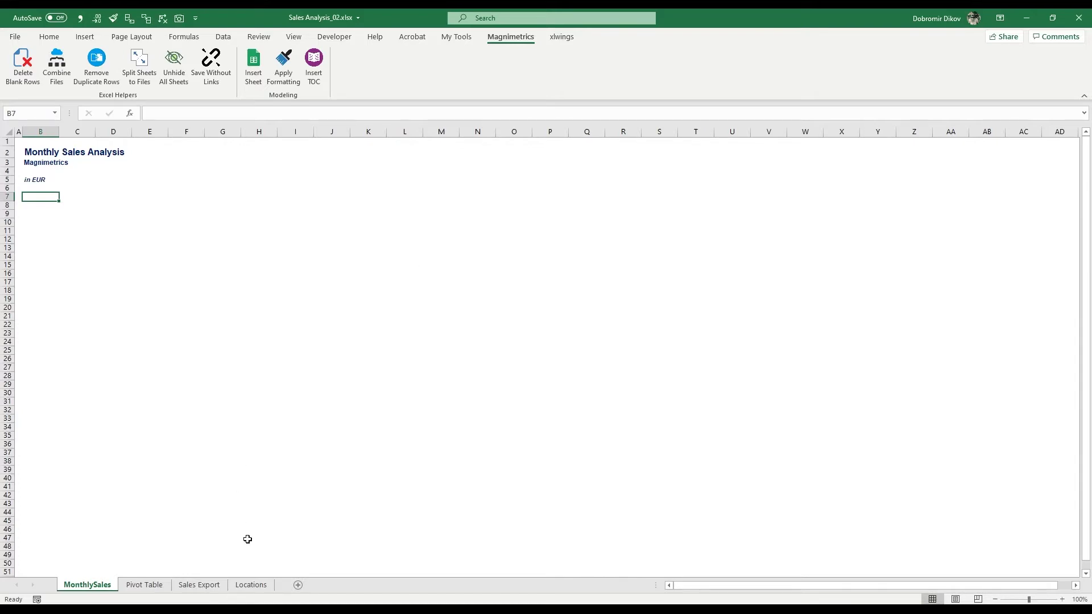
- Remove company_name from the pivot table's rows and copy the twelve monthly sums in B5:M5
click(149, 585)
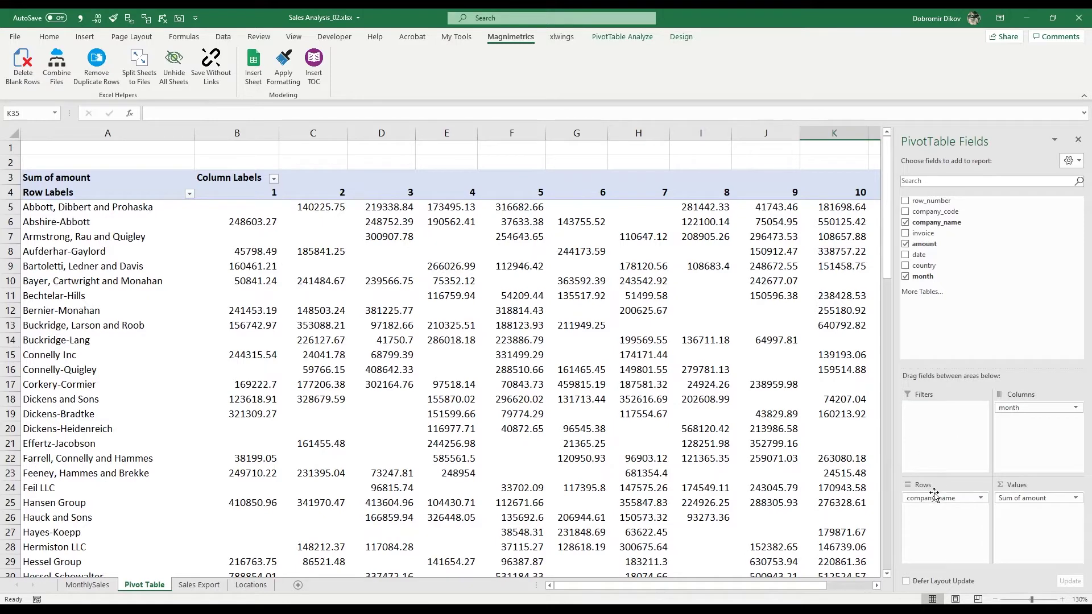
drag(934, 496, 524, 370)
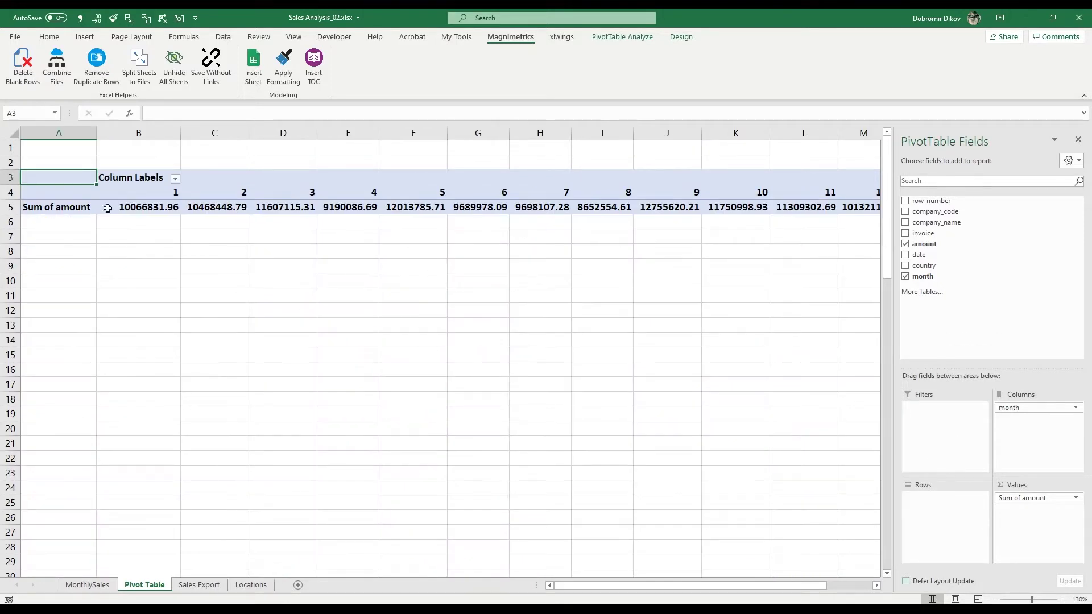
click(137, 208)
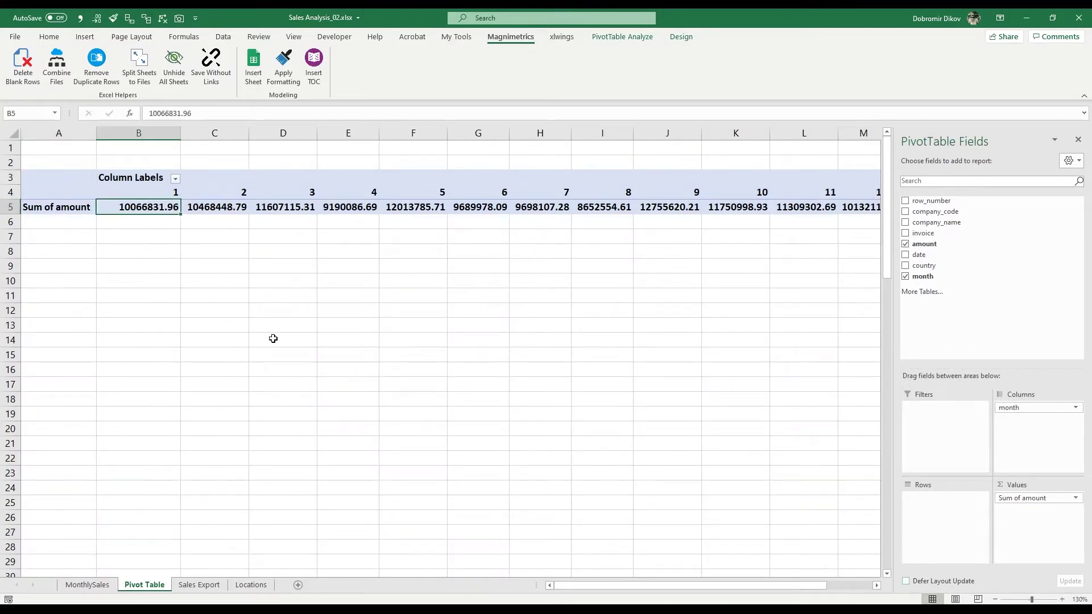
key(shift+Right)
key(shift+Right)
key(shift+Right)
key(shift+Right)
key(shift+Right)
key(shift+Right)
key(shift+Right)
key(shift+Right)
key(shift+Right)
key(shift+Right)
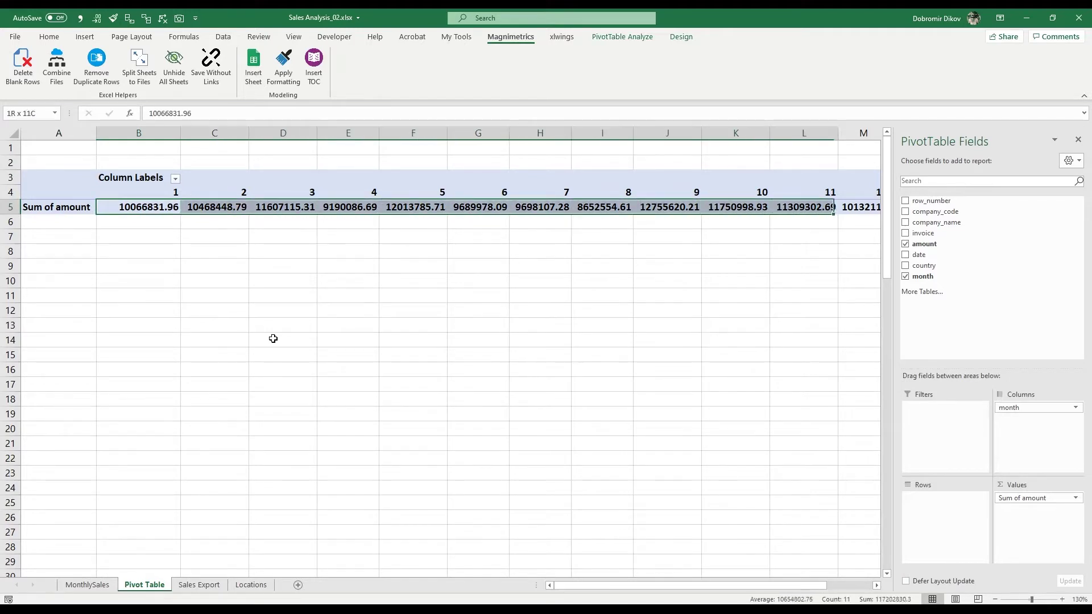
key(shift+Right)
key(ctrl+c)
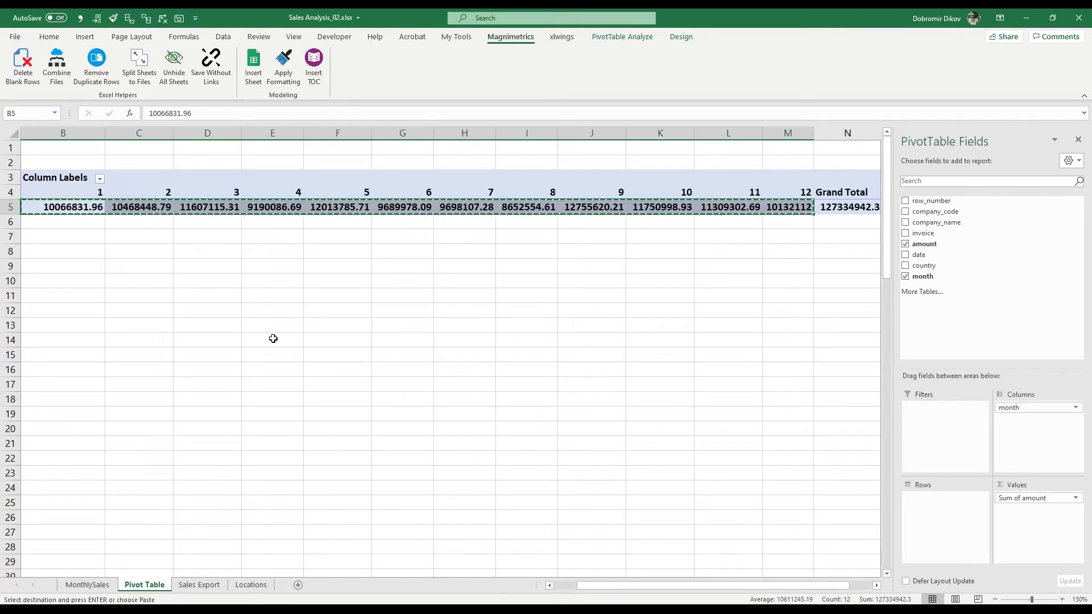
- Paste the copied monthly sums as values only into the MonthlySales sheet, starting at cell C25
key(ctrl+Page_Up)
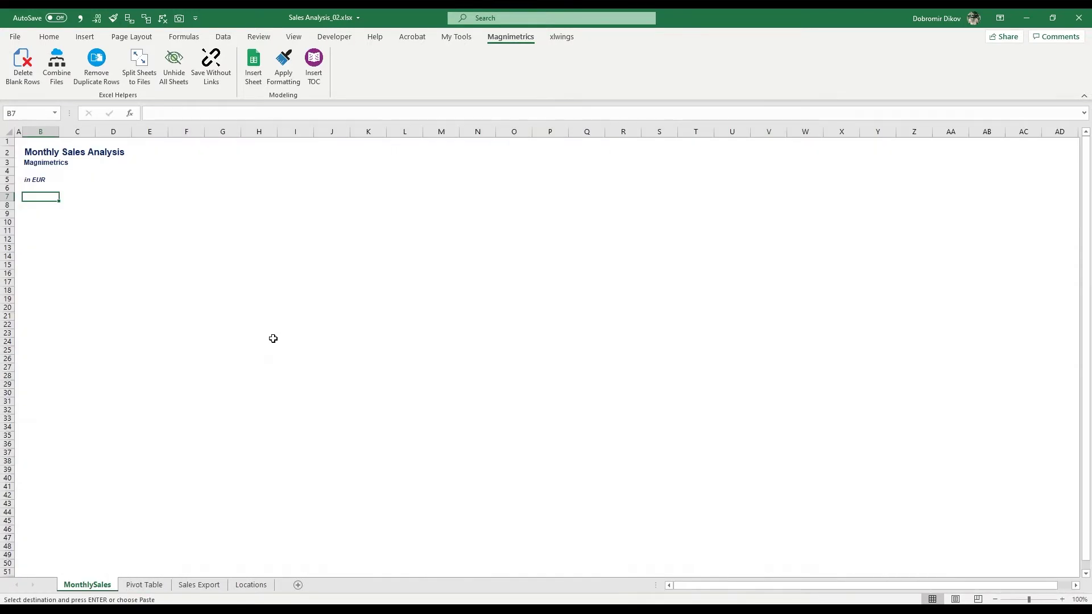
click(52, 349)
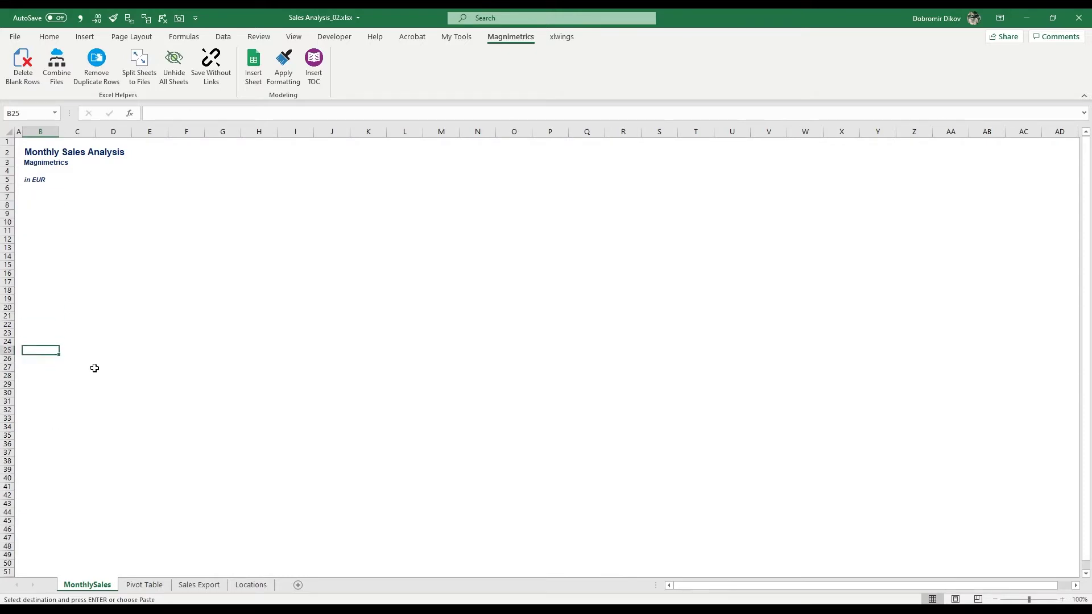
click(93, 348)
click(49, 37)
click(17, 79)
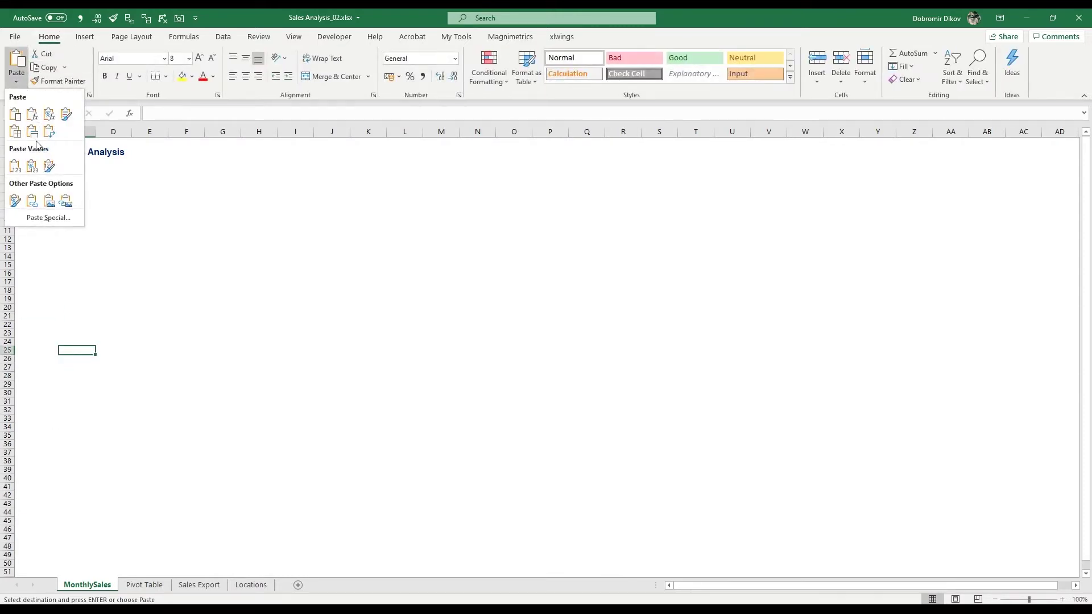
click(15, 166)
- Enter "January" in C24 and fill the month names across to December in N24
click(83, 341)
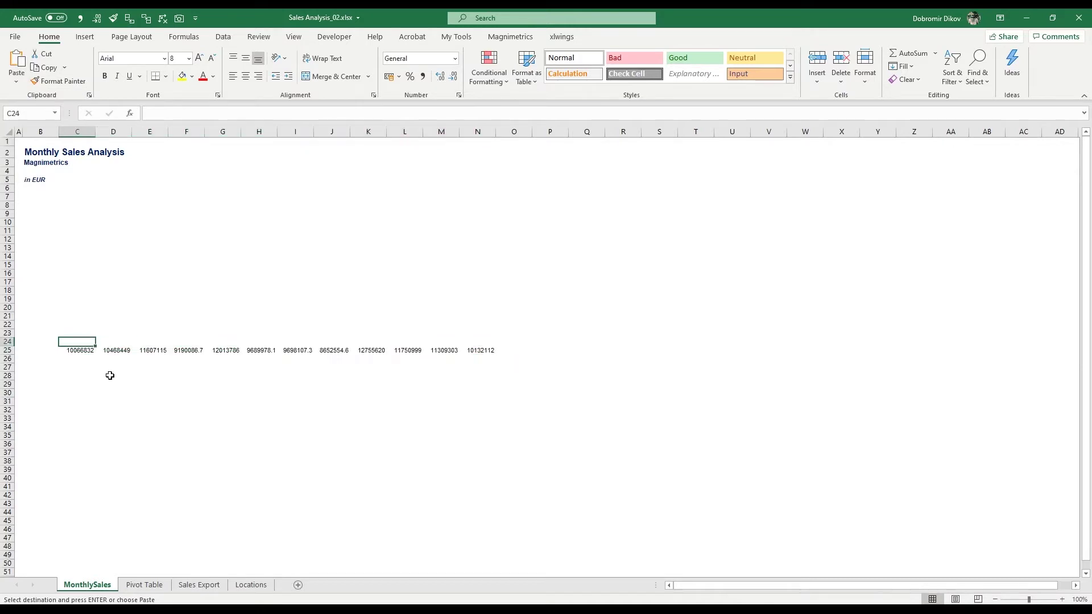
text(January)
key(ctrl+Return)
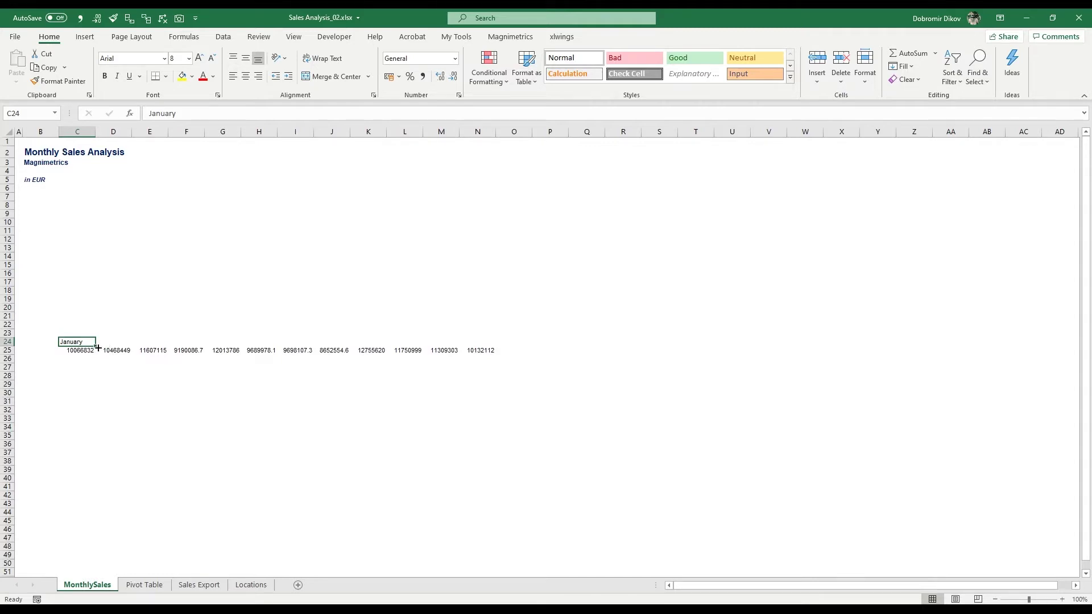
drag(98, 348, 484, 350)
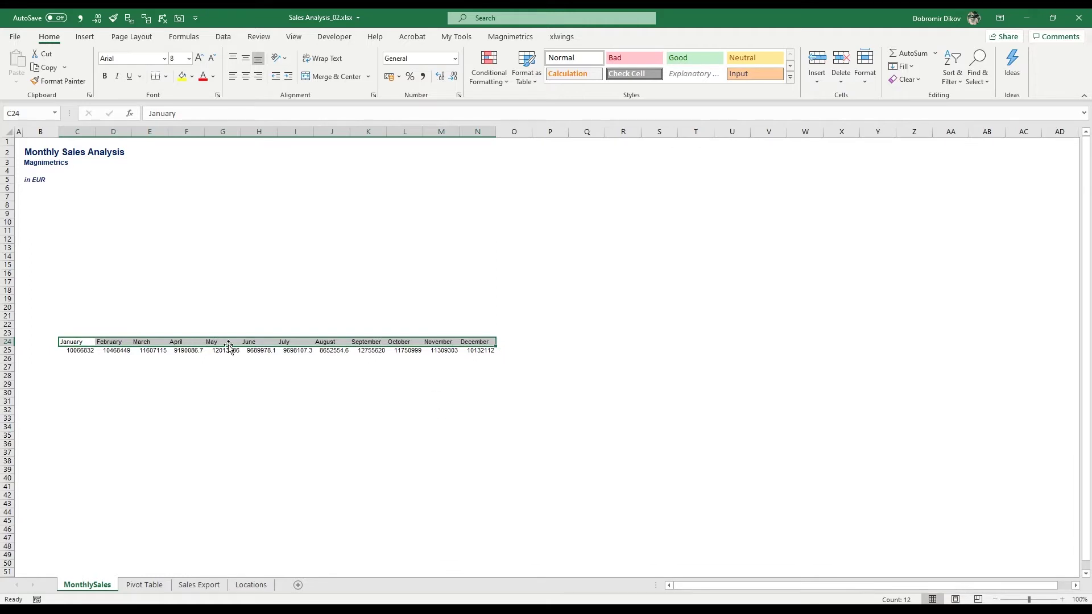
- Label the row of monthly amounts "Sales" in cell B25
click(1061, 599)
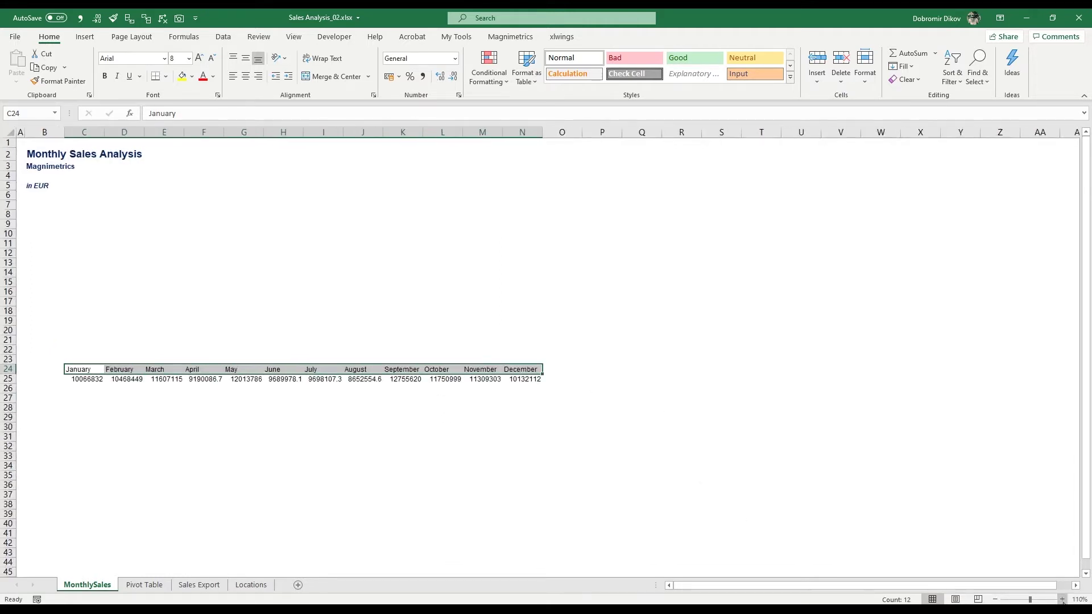
click(1062, 600)
click(1061, 600)
click(1062, 599)
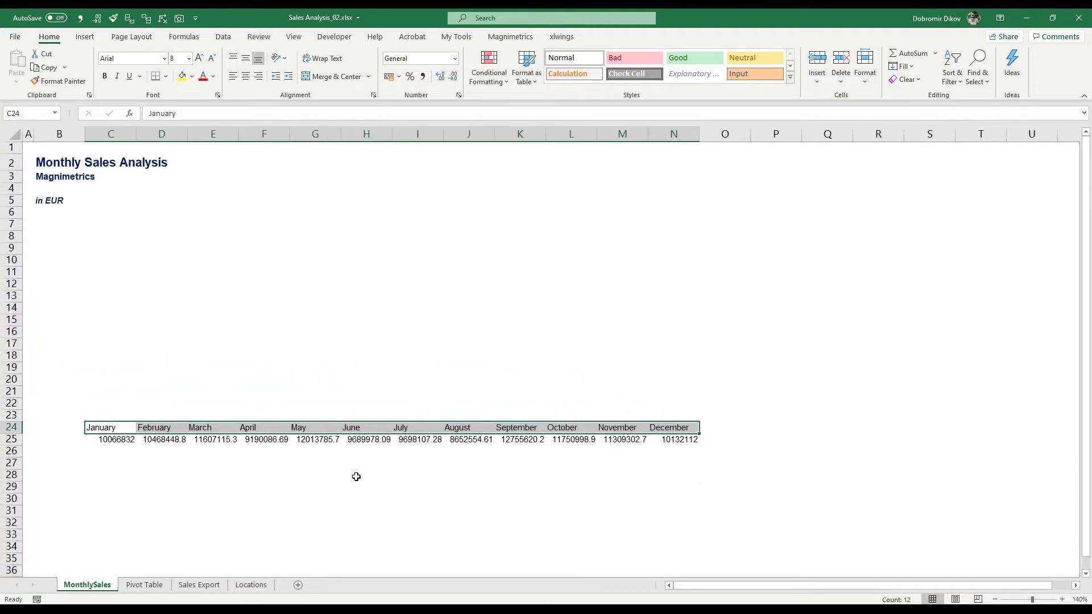
click(141, 439)
click(66, 428)
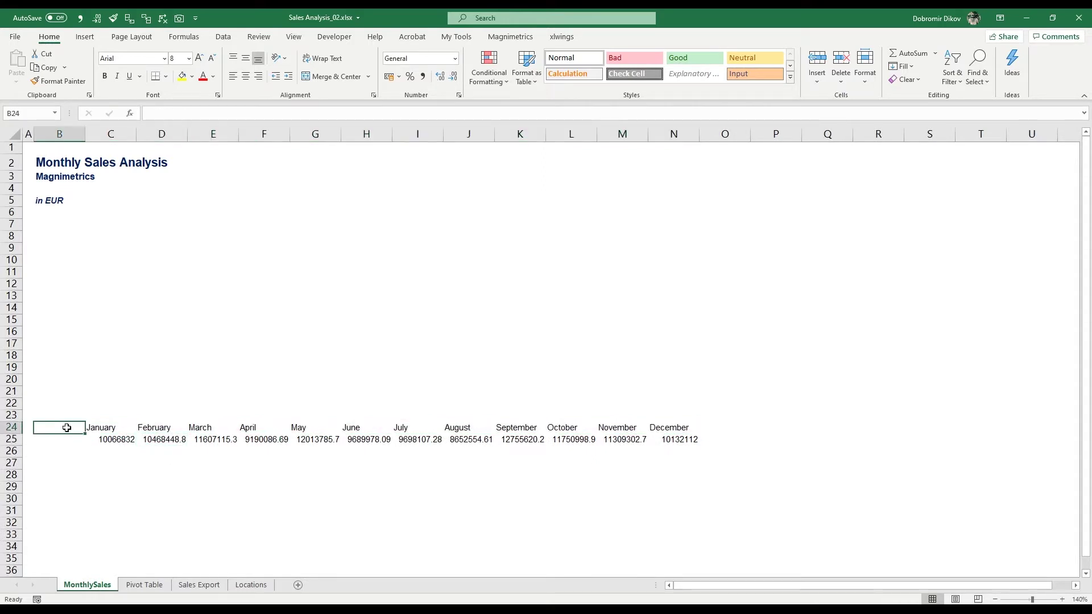
click(60, 440)
text(S)
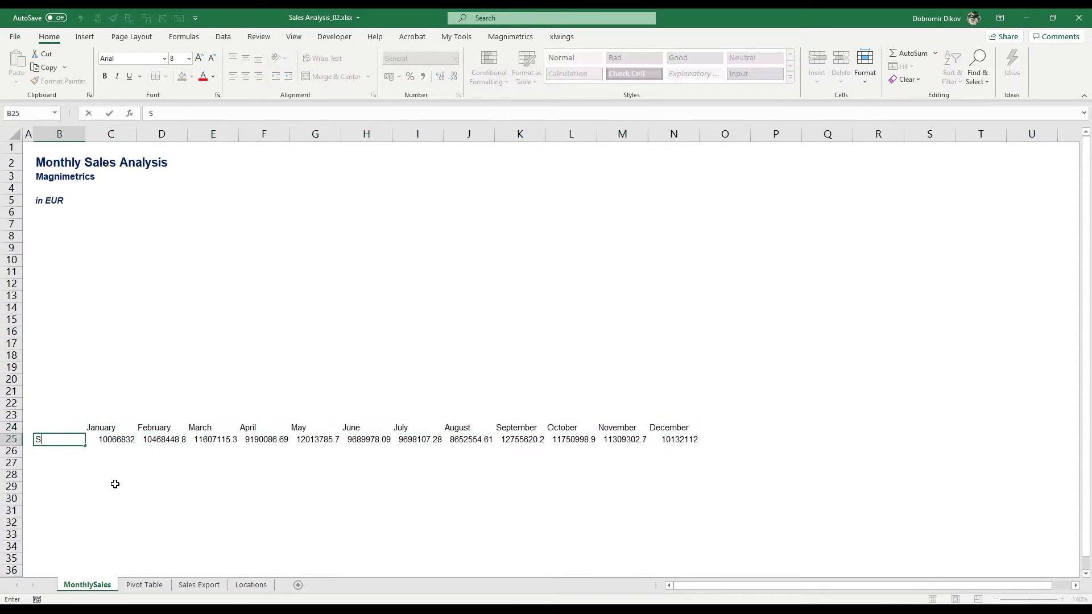
text(ales)
key(ctrl+Return)
- Add the header "Total" in cell O24, right after December
key(Up)
key(Right)
key(Right)
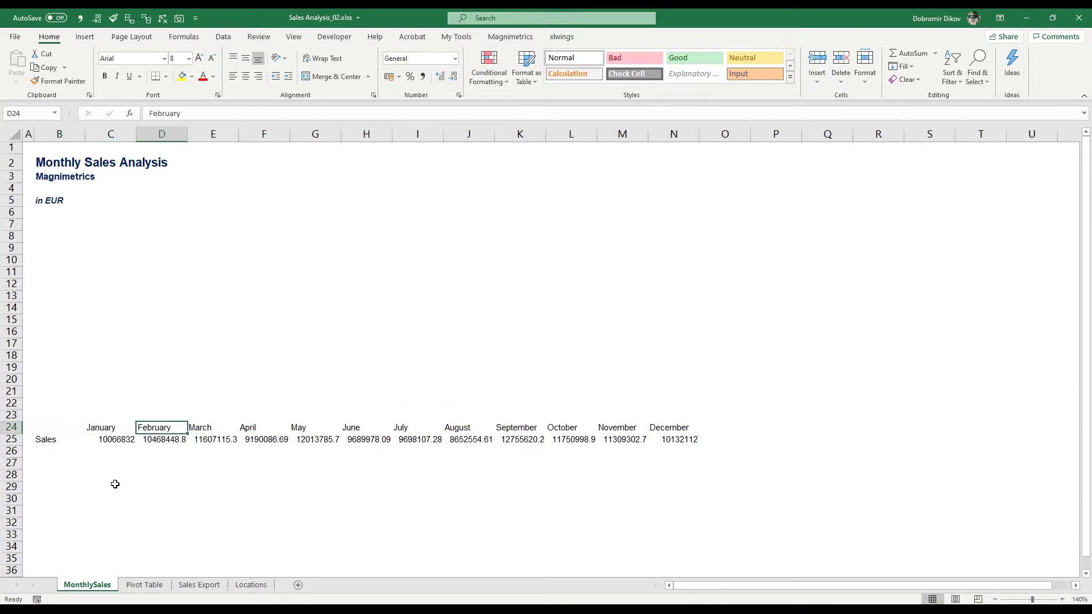
key(ctrl+Right)
key(Right)
text(Total)
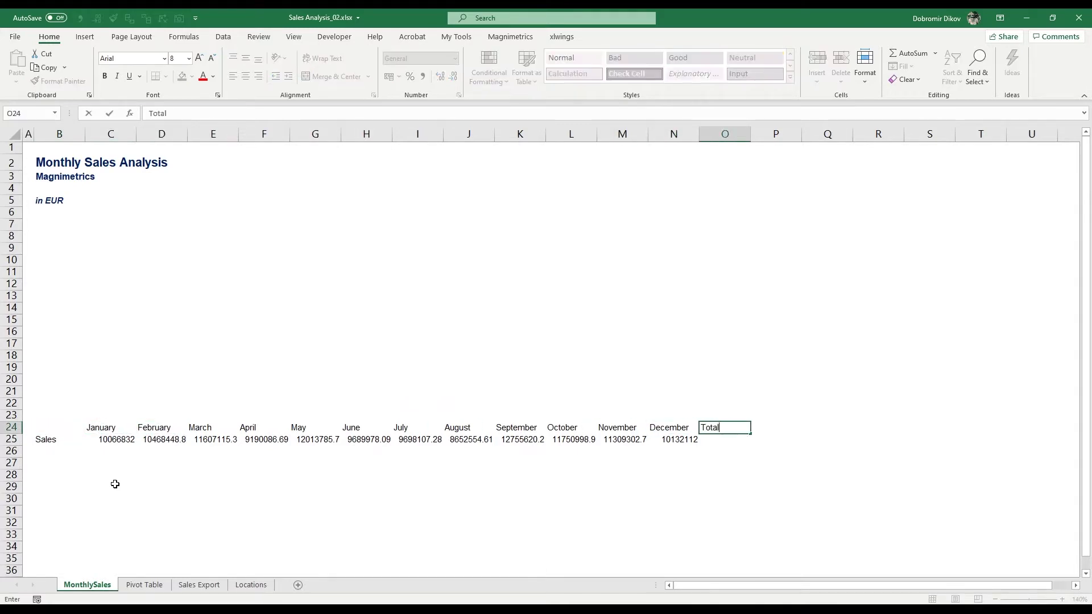
key(Return)
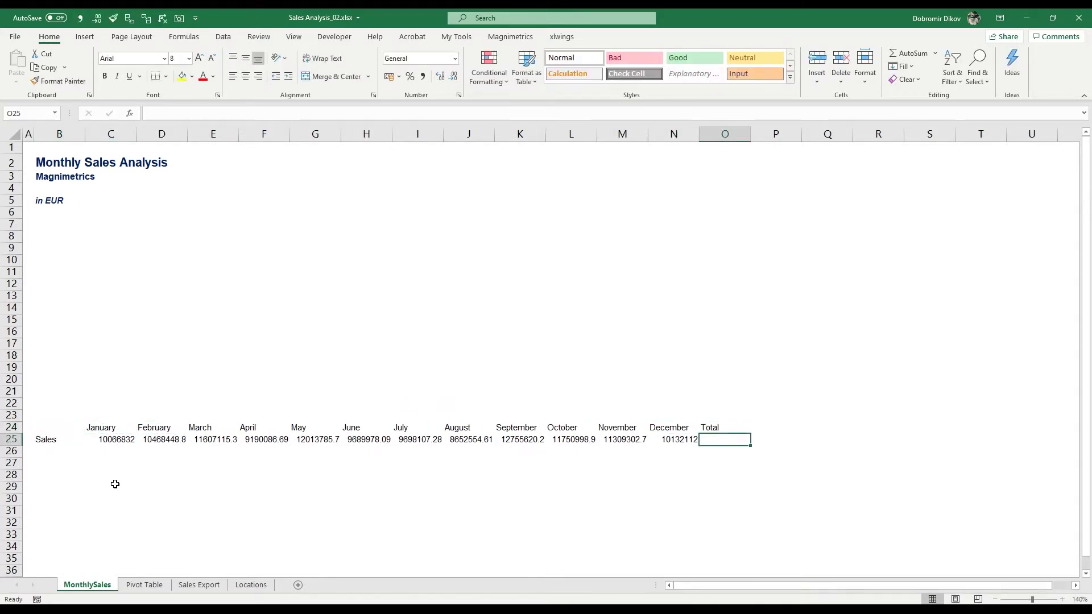
- Sum the monthly sales C25:N25 in cell O25
key(alt+equal)
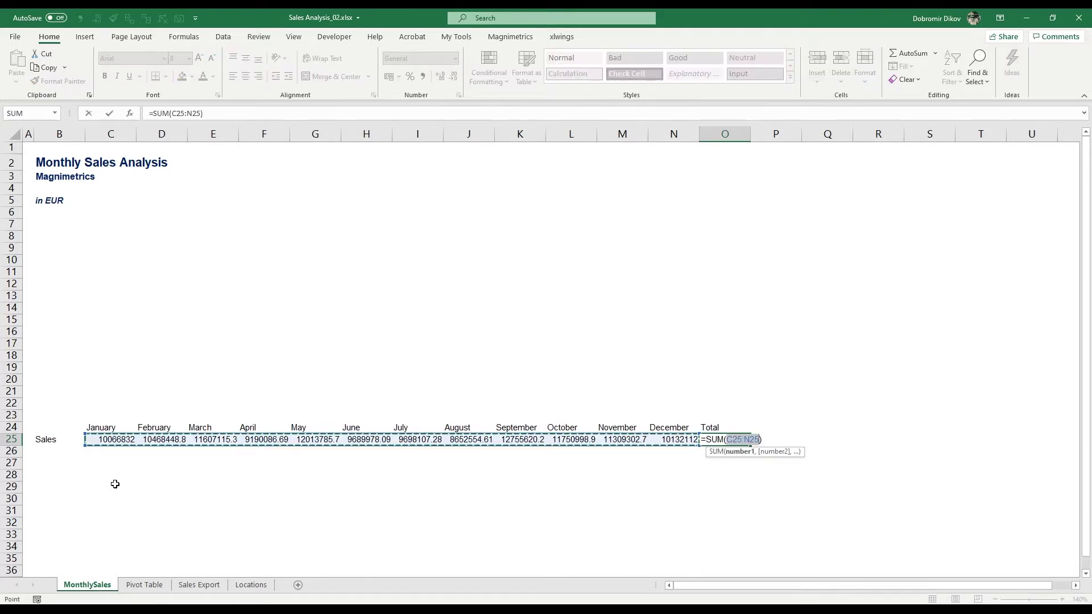
key(Return)
key(Up)
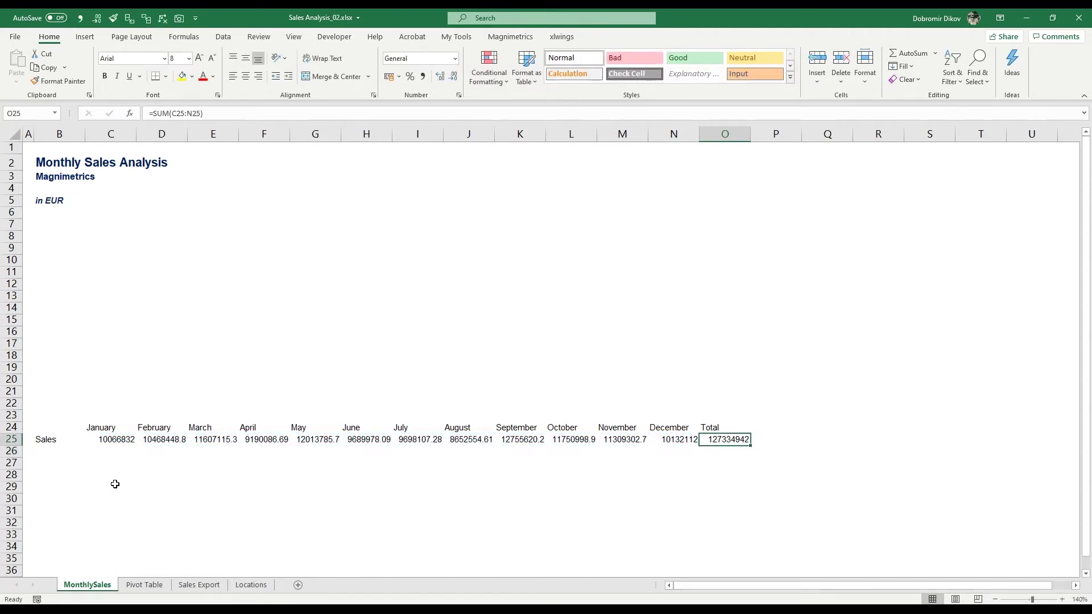
- Format the header row B24:O24 with bold white text on a Dark Blue fill
key(ctrl+Left)
key(Up)
key(ctrl+shift+Right)
key(ctrl+shift+Right)
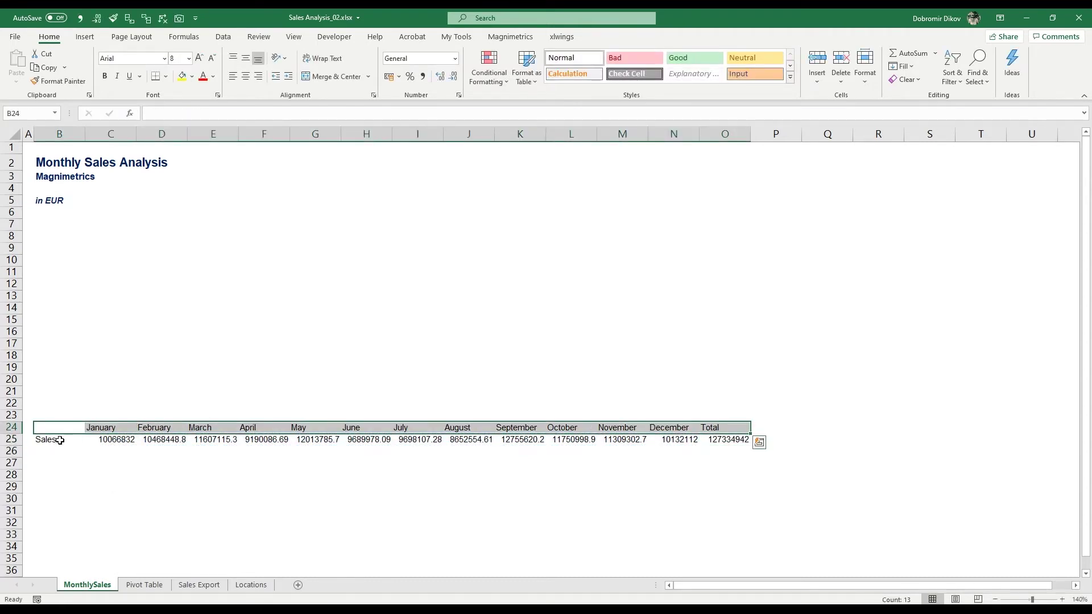
click(213, 76)
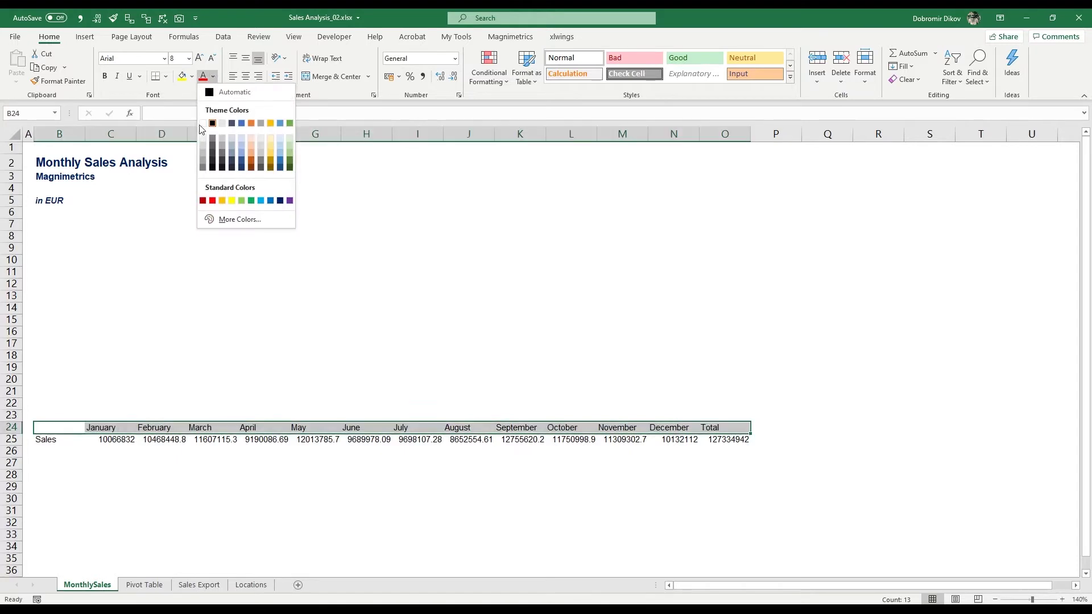
click(203, 123)
click(192, 76)
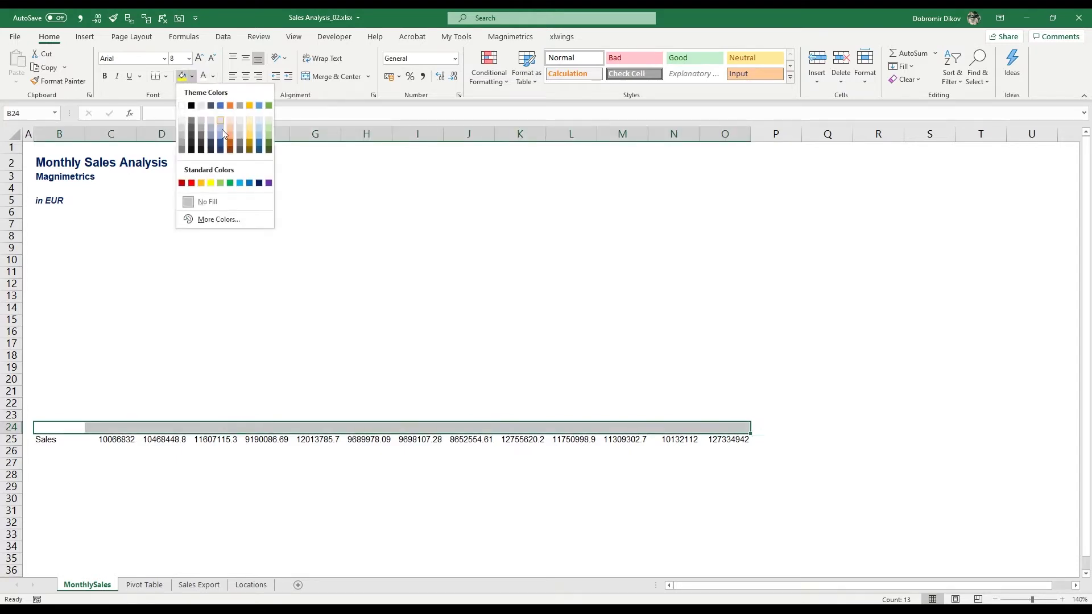
click(259, 184)
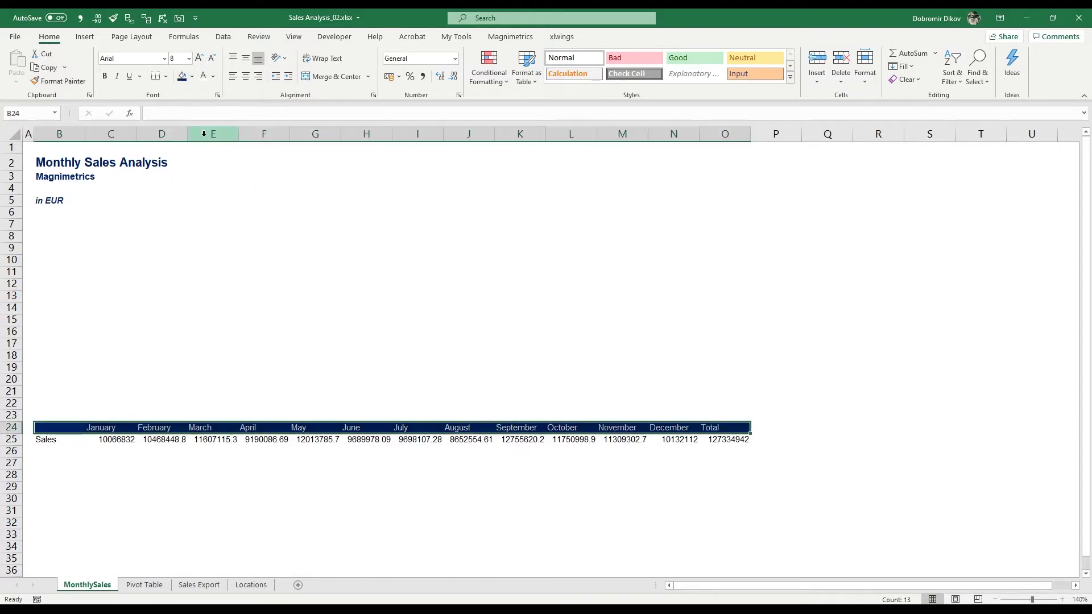
click(104, 76)
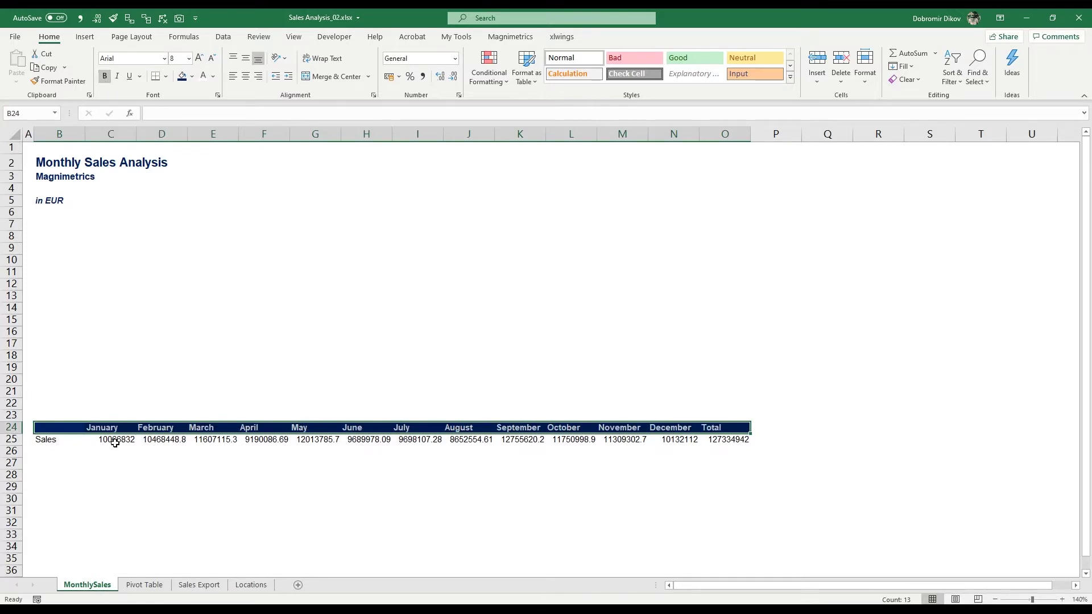
- Format the amounts in C25:O25 with comma thousands separators and no decimal places
drag(115, 443, 737, 442)
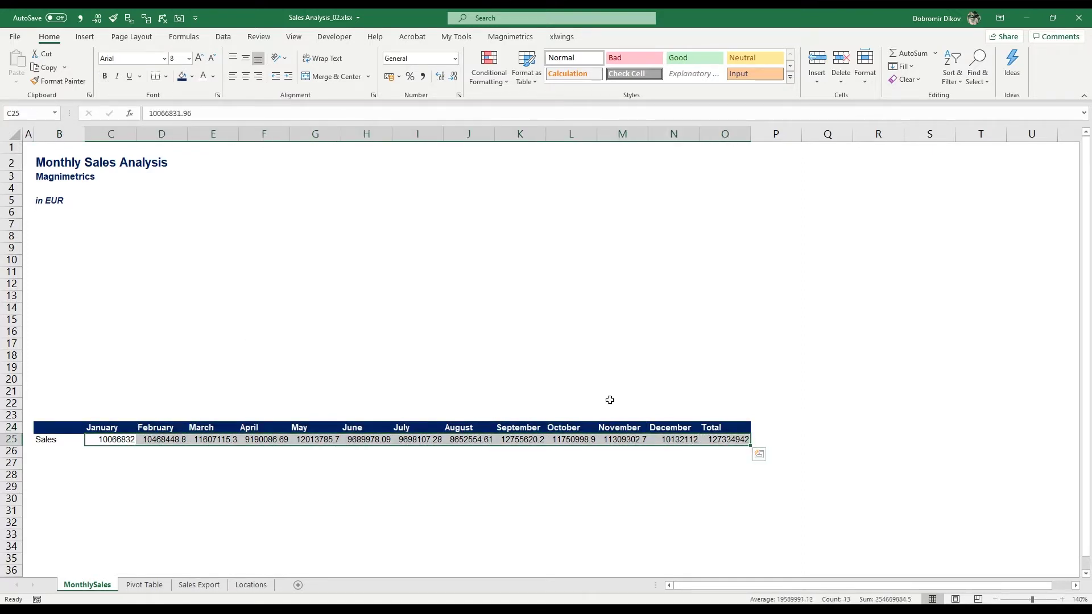
click(422, 76)
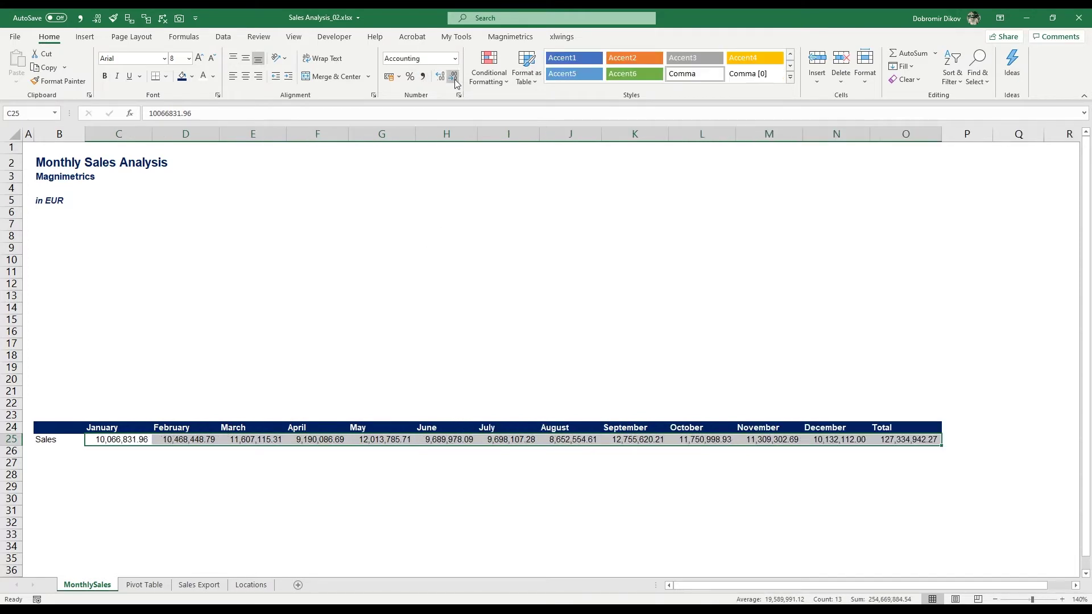
click(454, 77)
click(454, 77)
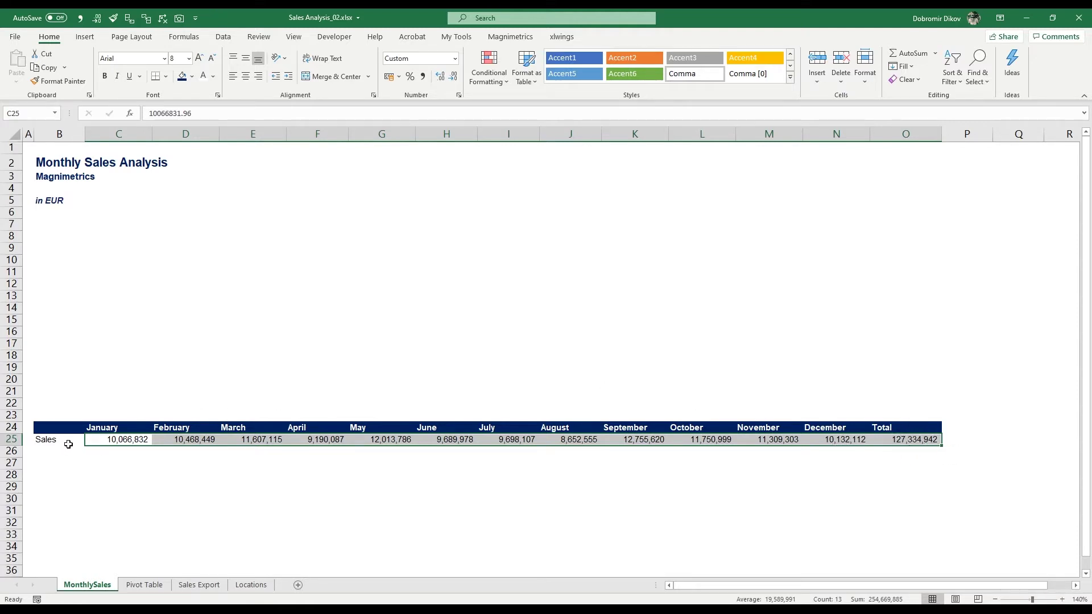
- Insert a 2-D line chart with markers from the month headers and sales in B24:N25, excluding the total
drag(73, 467, 77, 475)
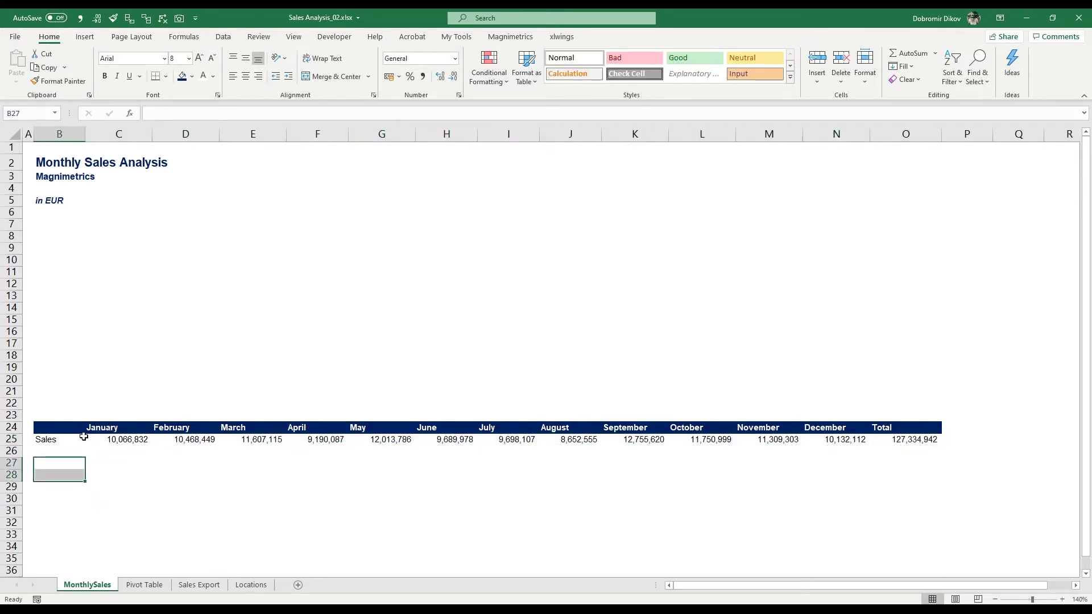
drag(83, 438, 474, 443)
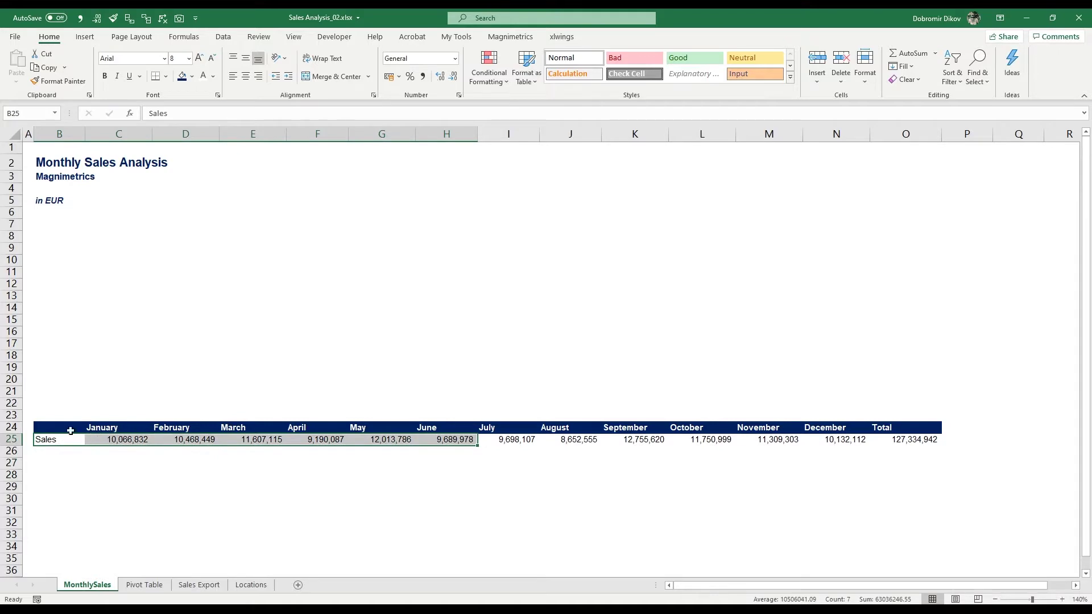
drag(71, 431, 849, 452)
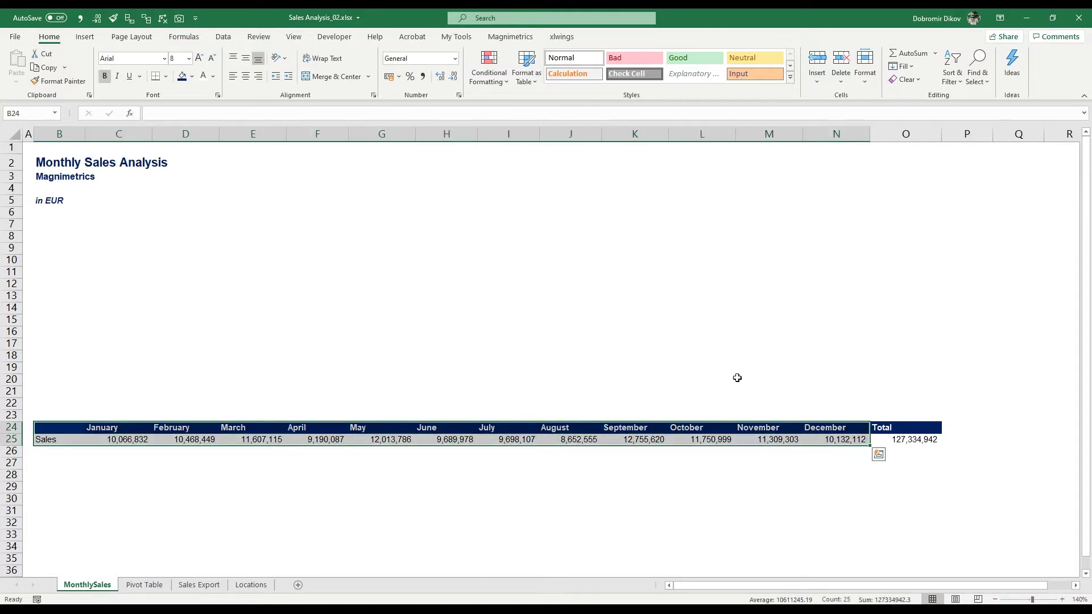
click(85, 36)
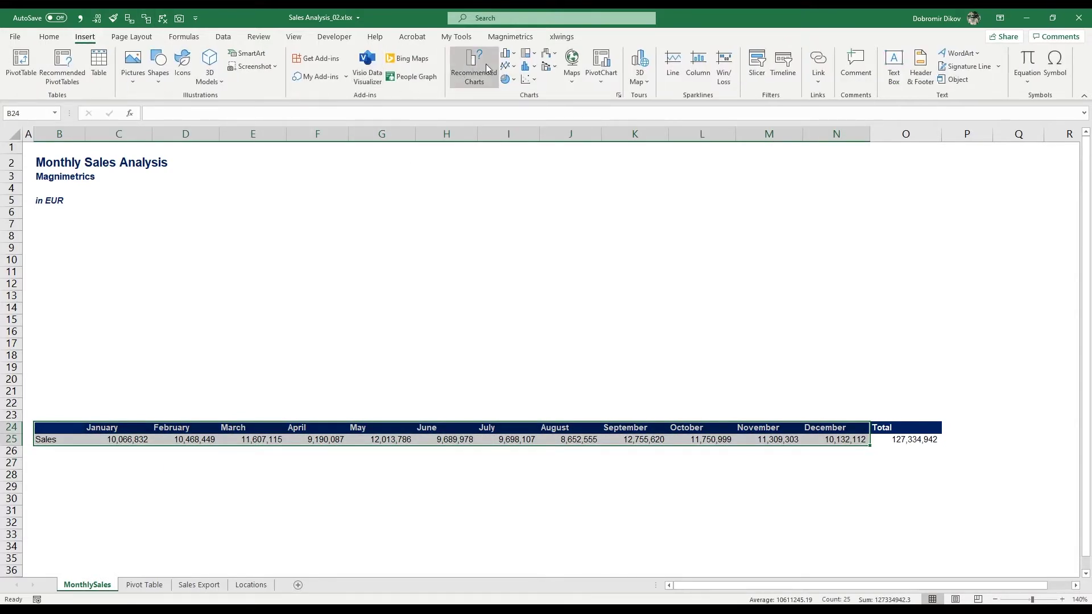
click(508, 66)
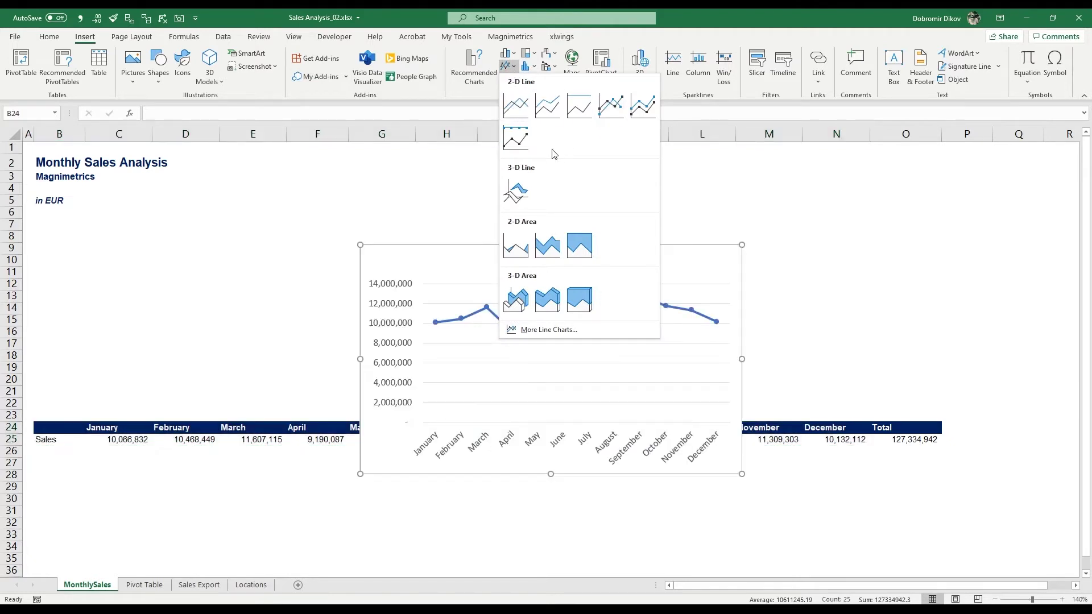
click(611, 105)
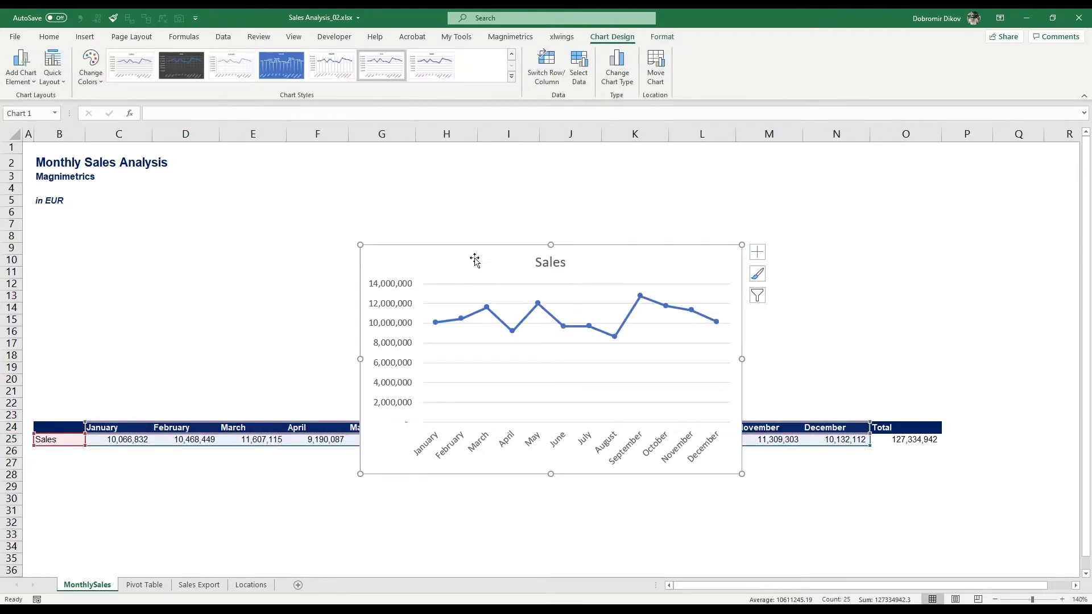
- Move and resize the Sales chart to fill rows 6 to 22 above the table, from column A's right part to column N
drag(474, 260, 140, 227)
drag(416, 439, 871, 407)
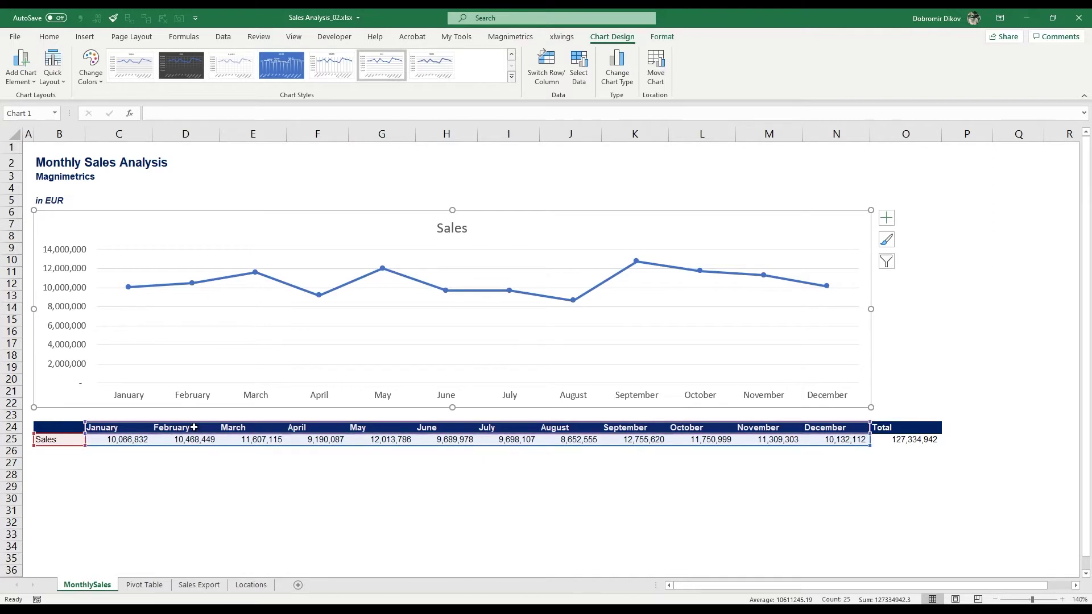
drag(31, 309, 24, 309)
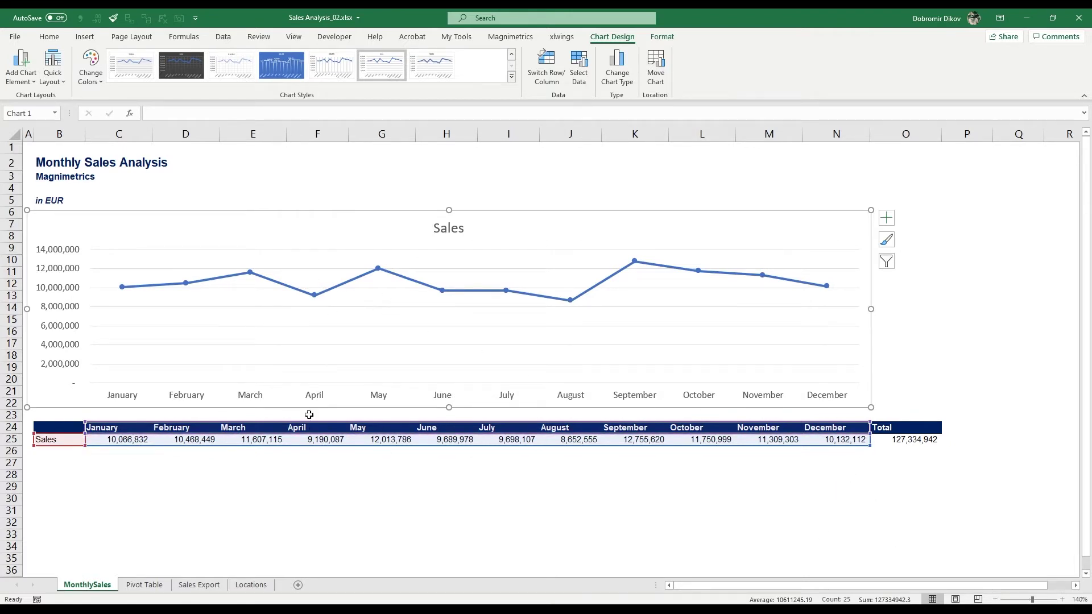
- Highlight the April and August sales amounts in F25 and J25 with a yellow fill
click(310, 446)
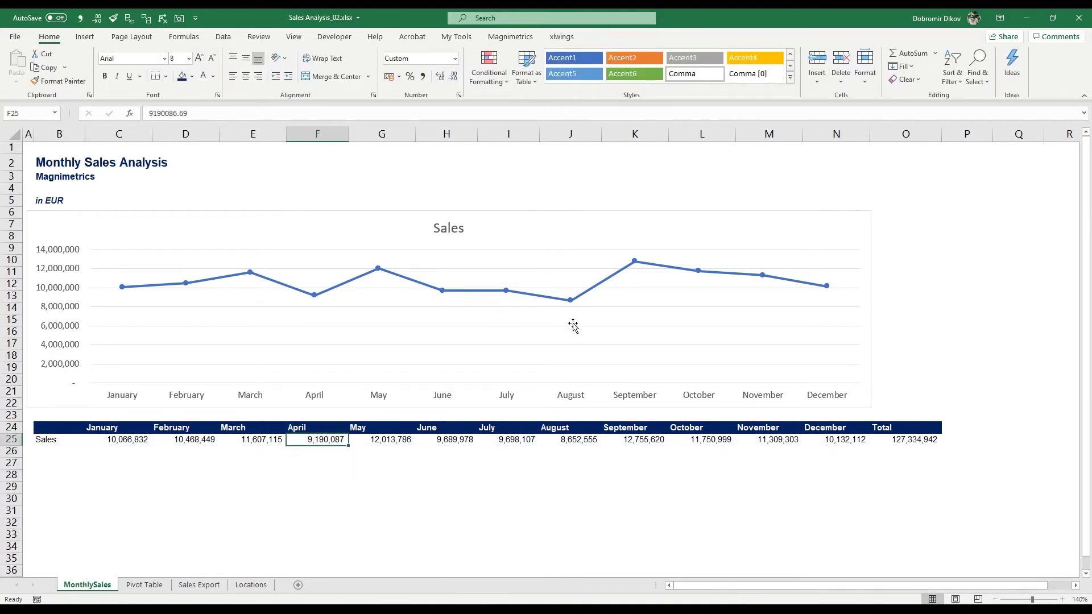
ctrl+click(579, 439)
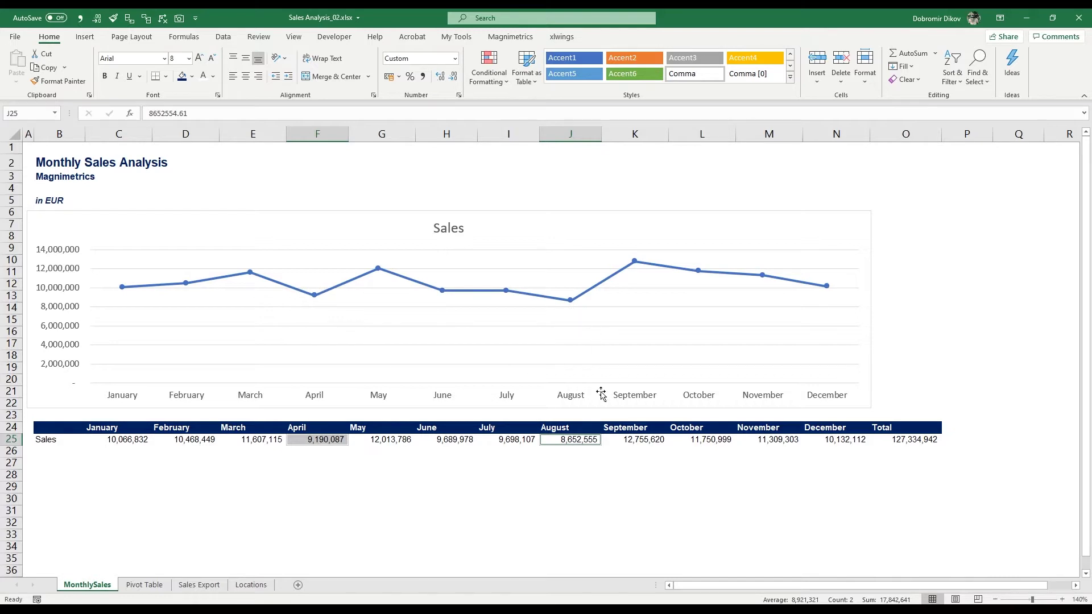
click(192, 76)
click(211, 182)
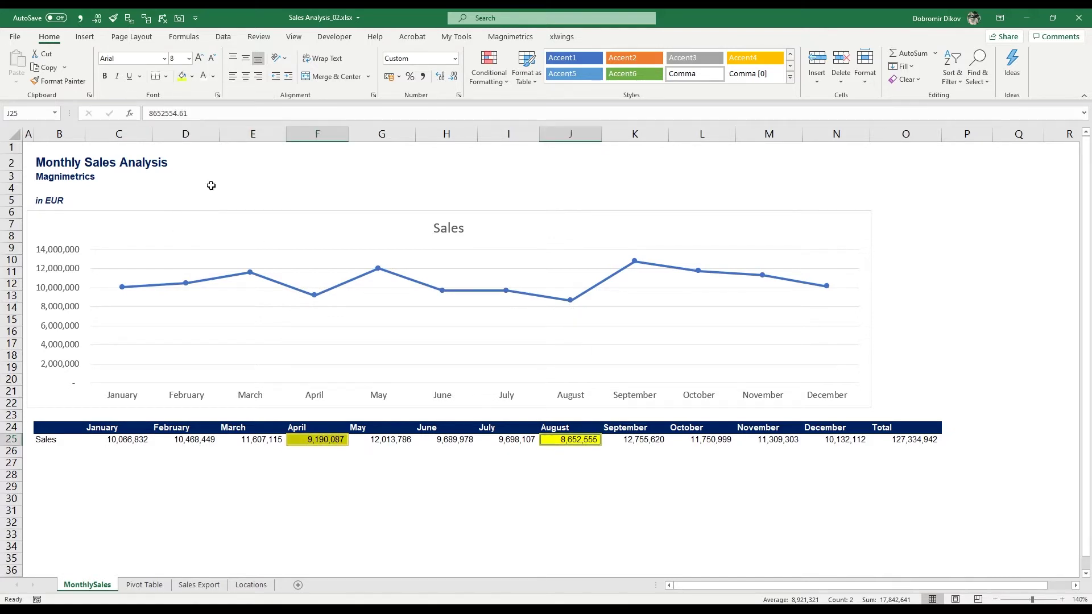
click(577, 474)
click(571, 440)
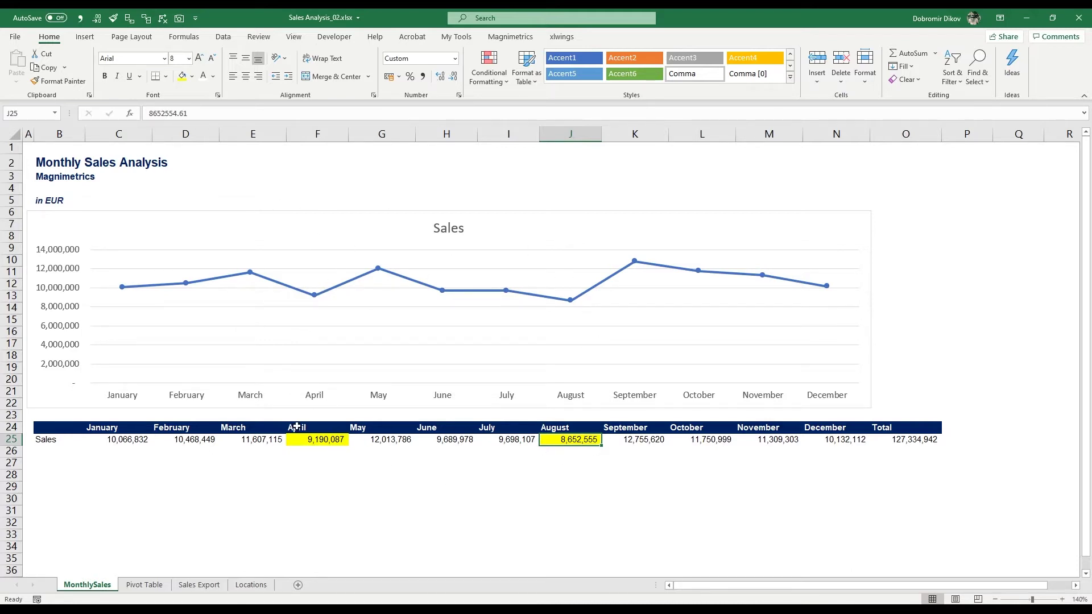
- Examine the company origin countries in the Locations sheet and the invoice rows in the Sales Export sheet
click(251, 584)
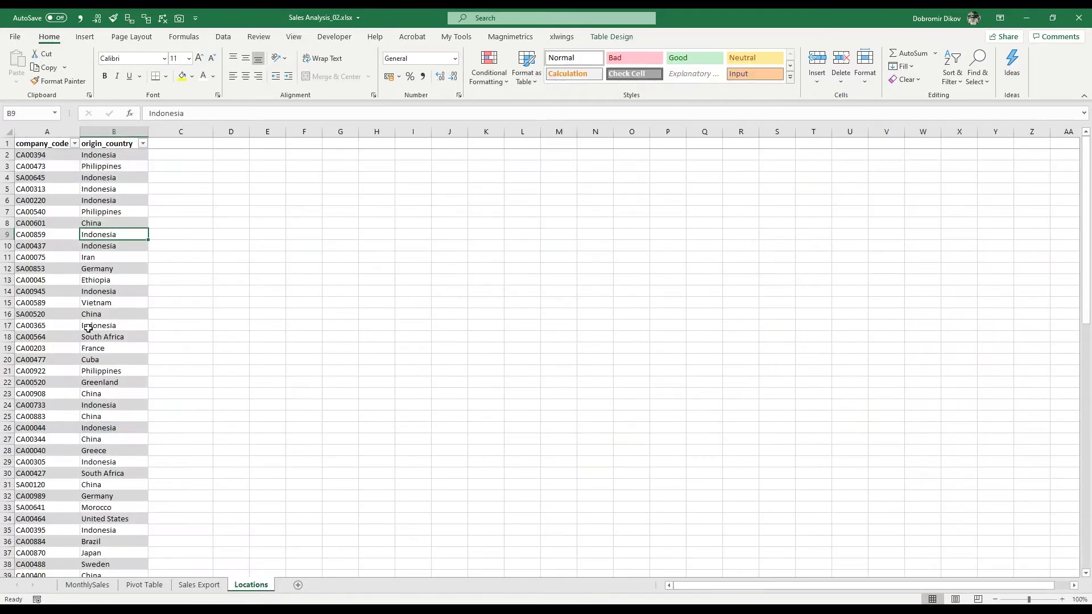
scroll(111, 521, down, 6)
scroll(111, 525, up, 6)
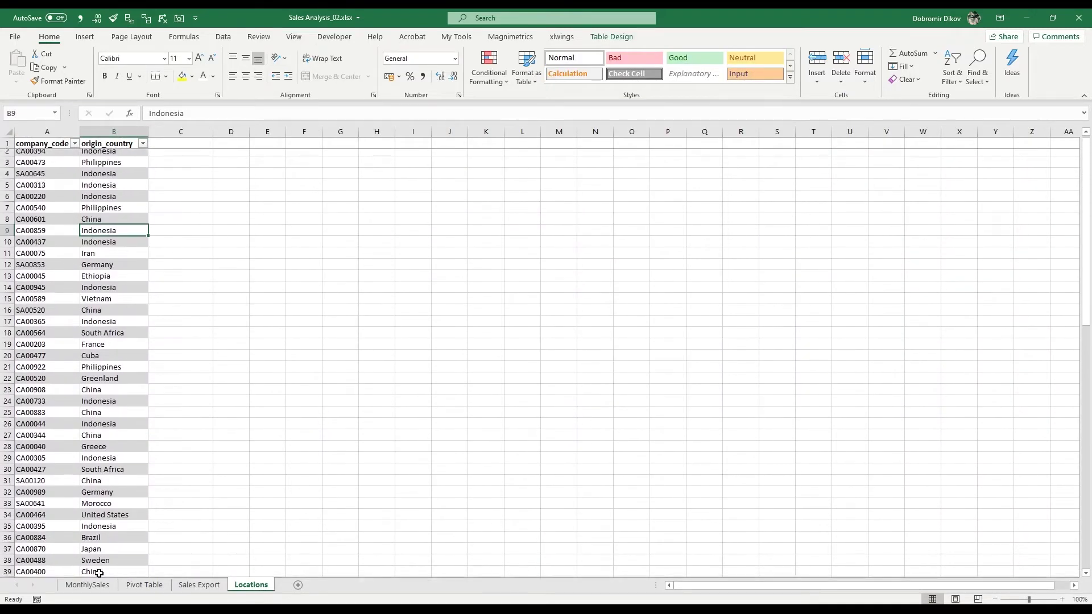
click(88, 585)
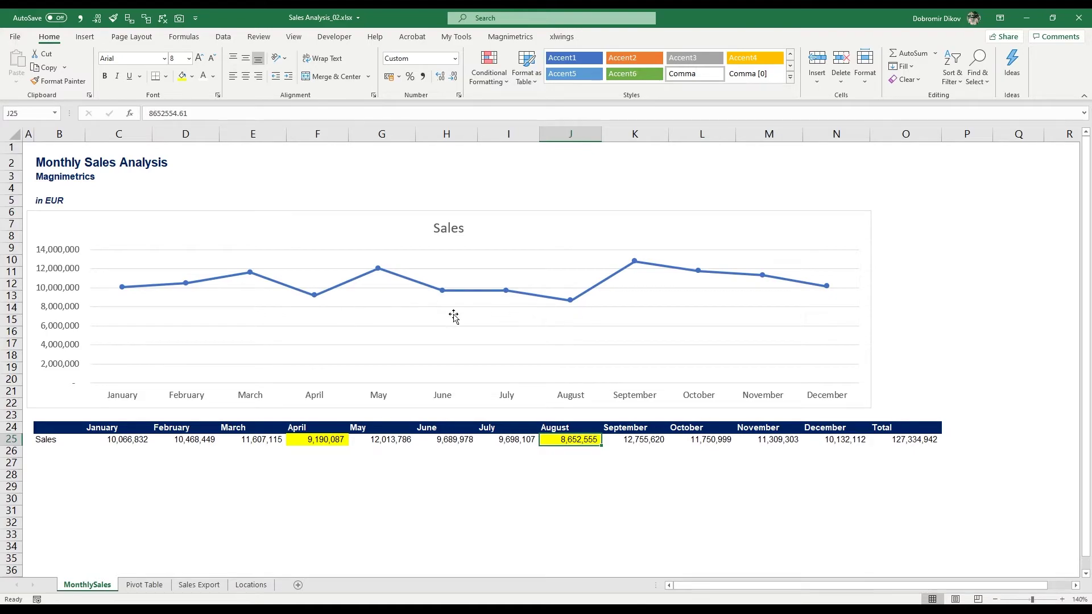
click(204, 589)
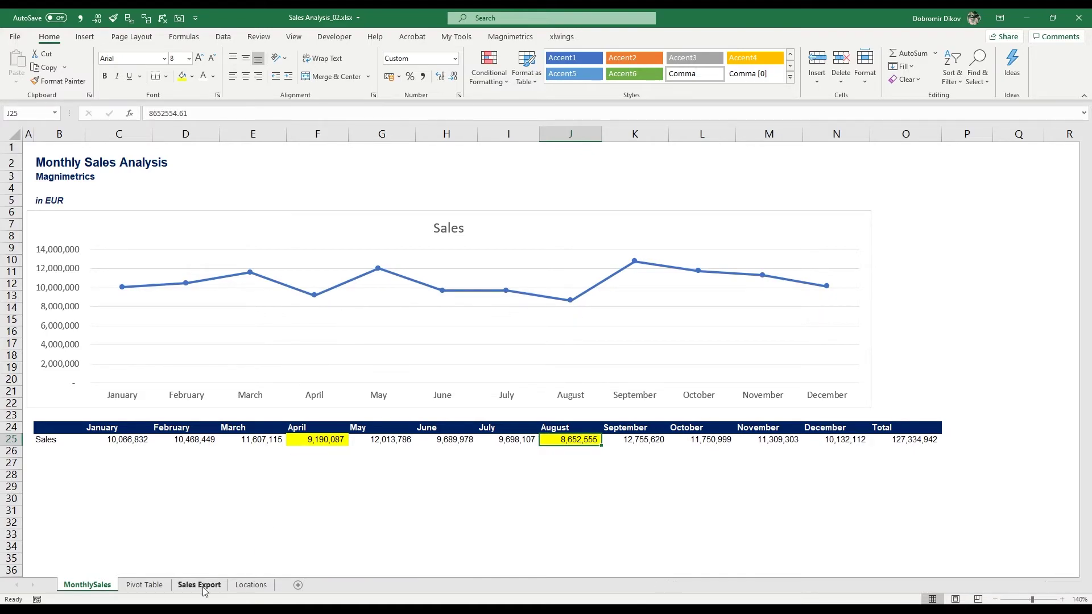
scroll(608, 295, down, 18)
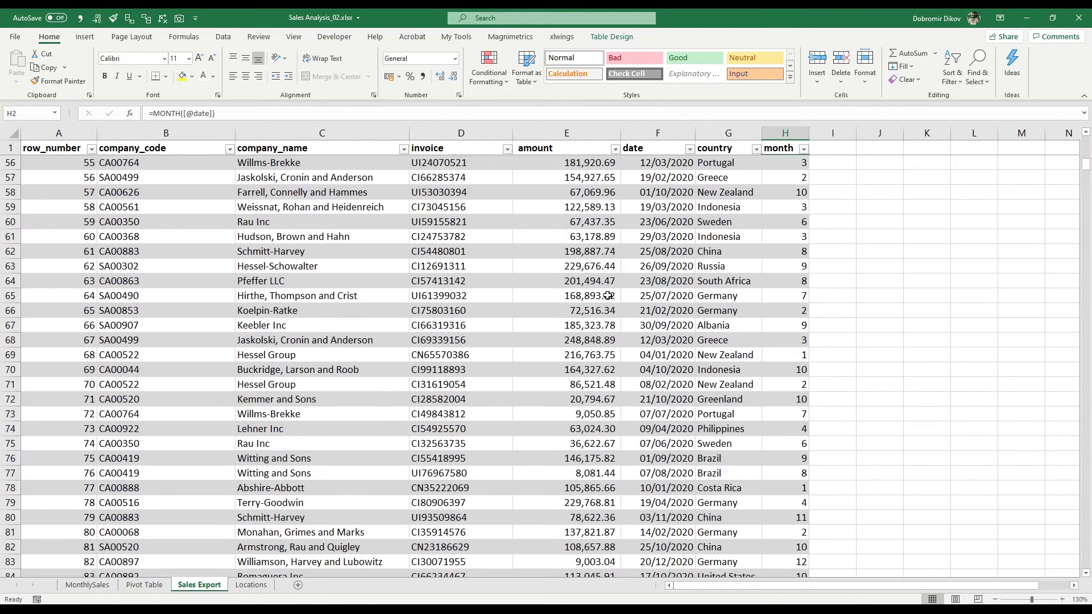
scroll(591, 306, up, 18)
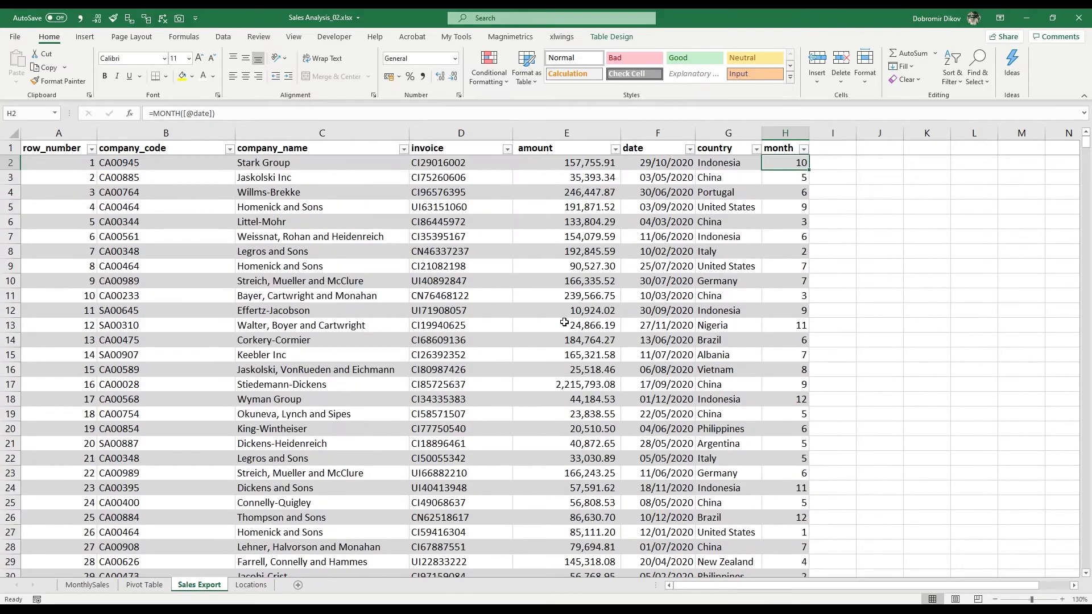
click(87, 585)
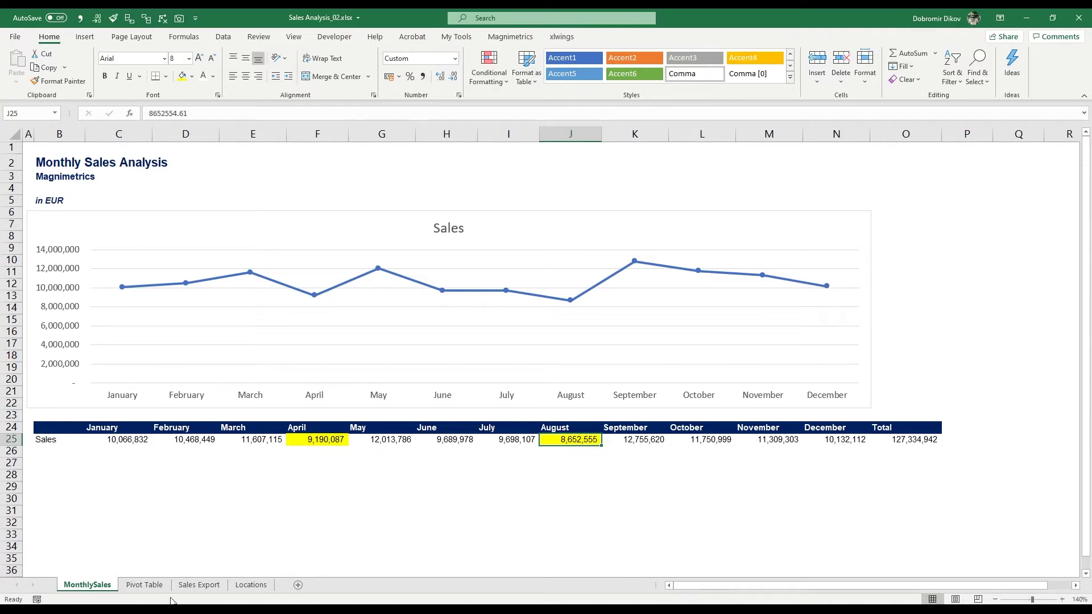
click(252, 586)
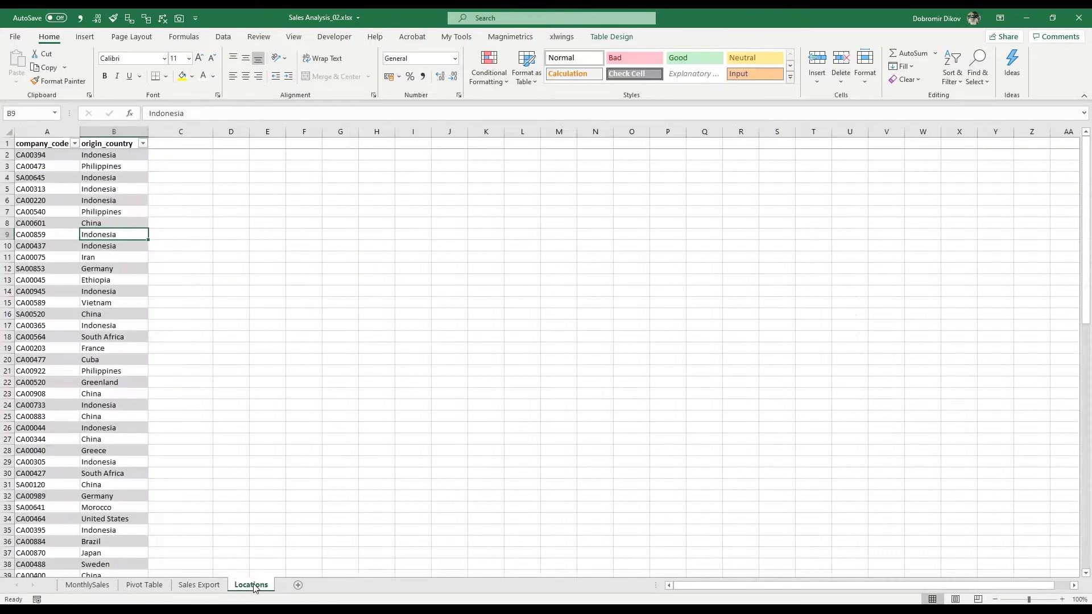
- Create a copy of the MonthlySales sheet and place it before the original
click(88, 586)
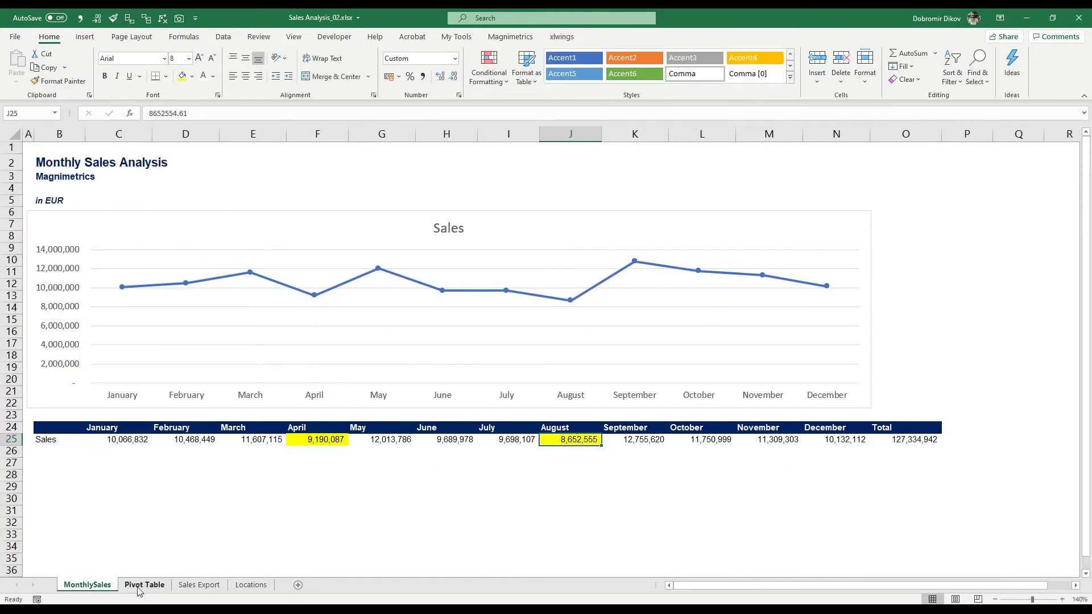
right_click(98, 589)
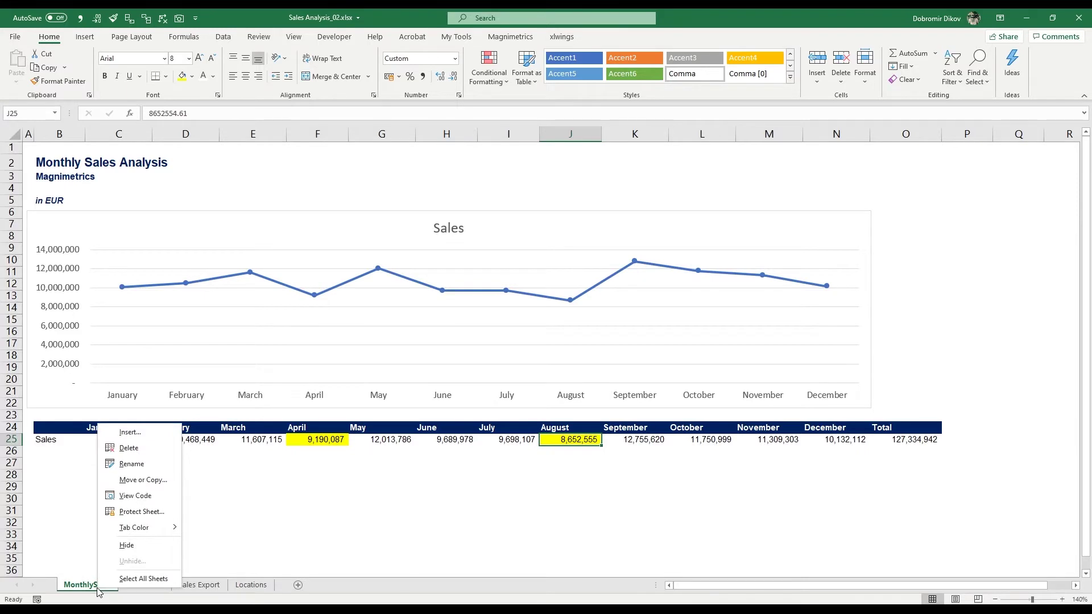
click(144, 480)
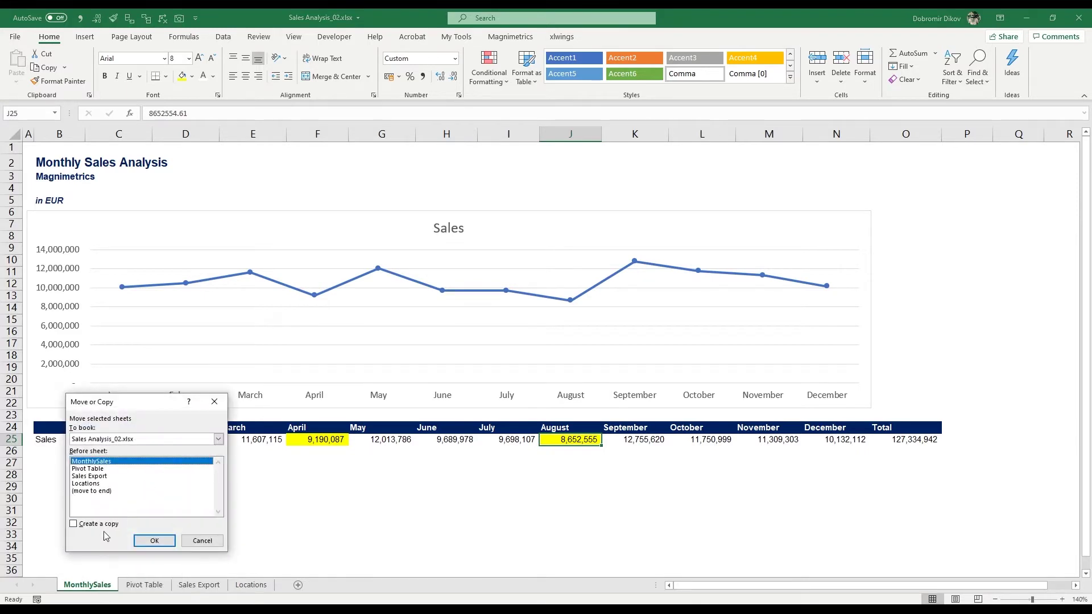
click(101, 526)
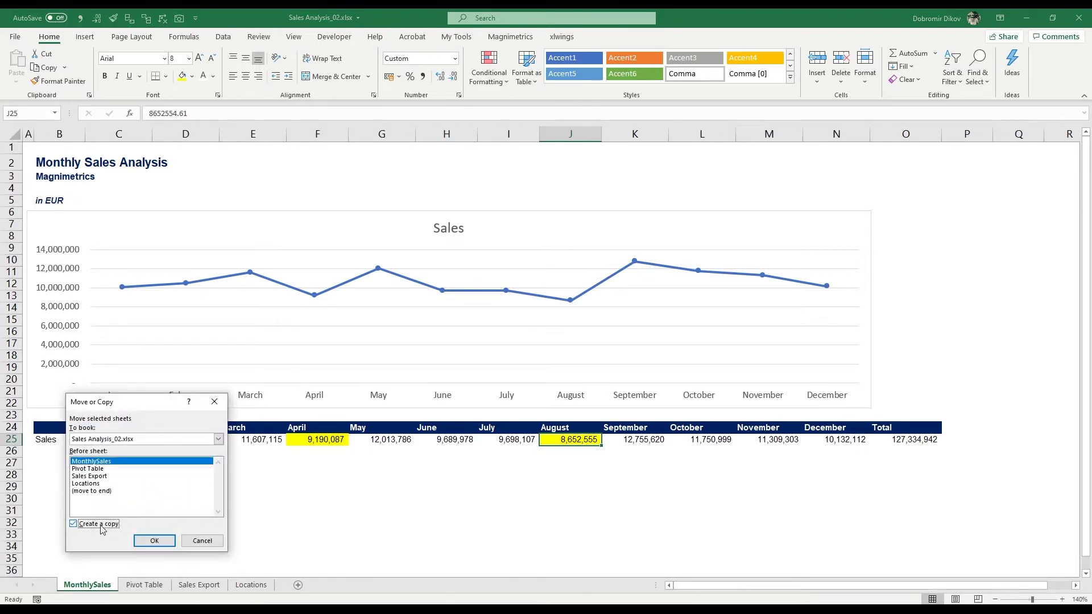
click(154, 541)
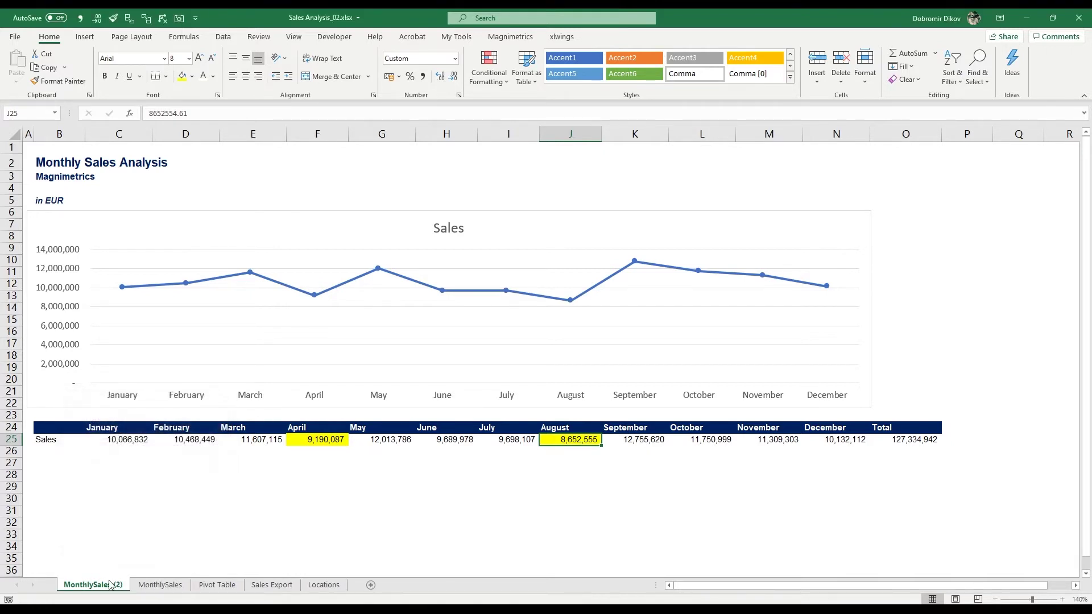
- Rename the copied sheet as RegionSales
double_click(109, 584)
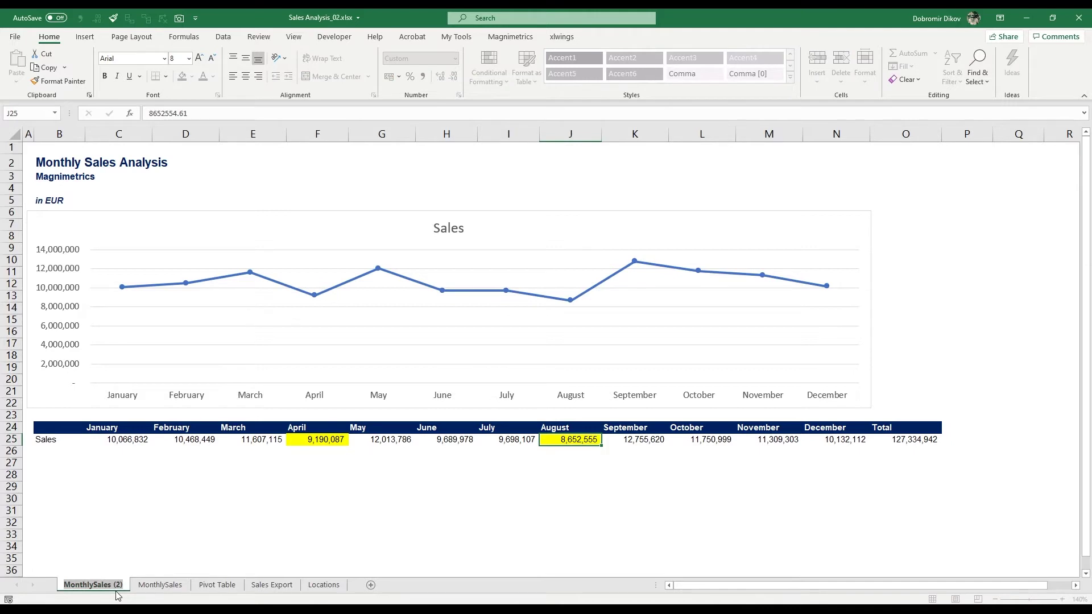
text(Regio)
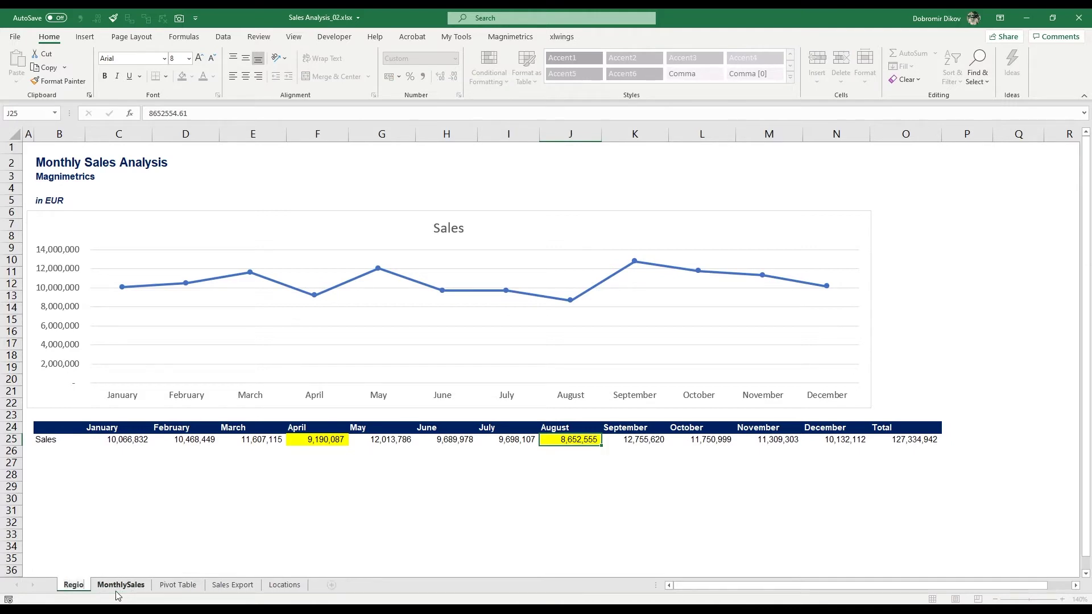
text(nSales)
key(Return)
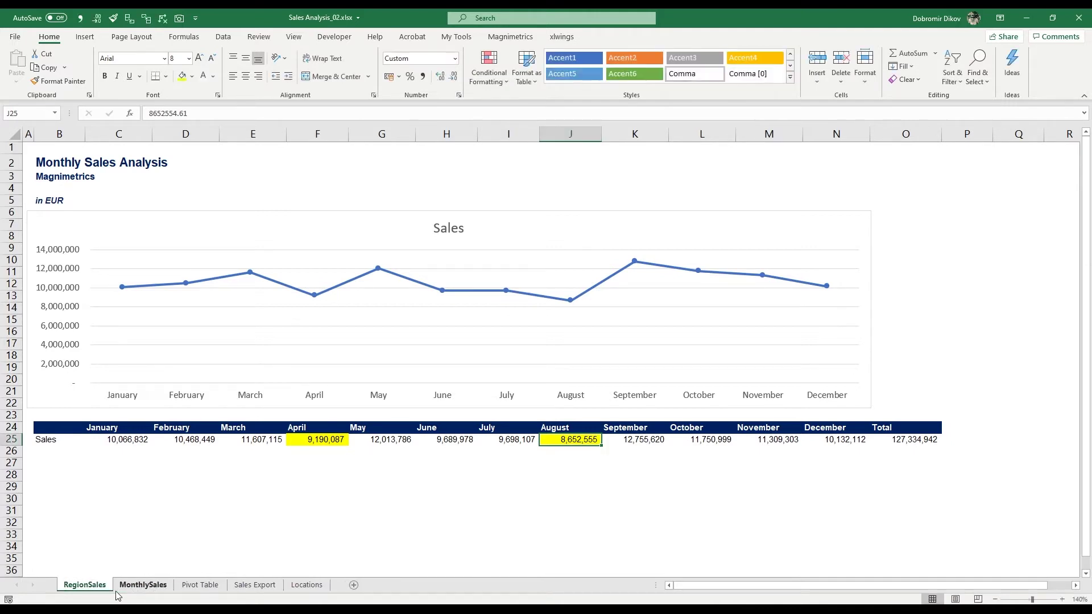
- Change the title in B2 of the RegionSales sheet to "Region Sales Analysis"
double_click(60, 166)
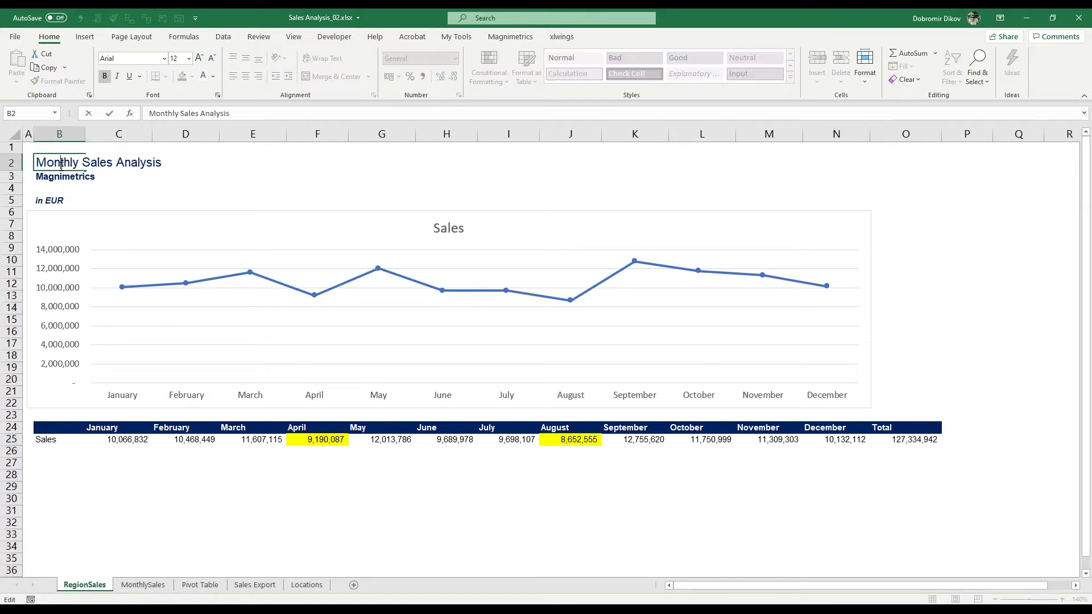
text(Region)
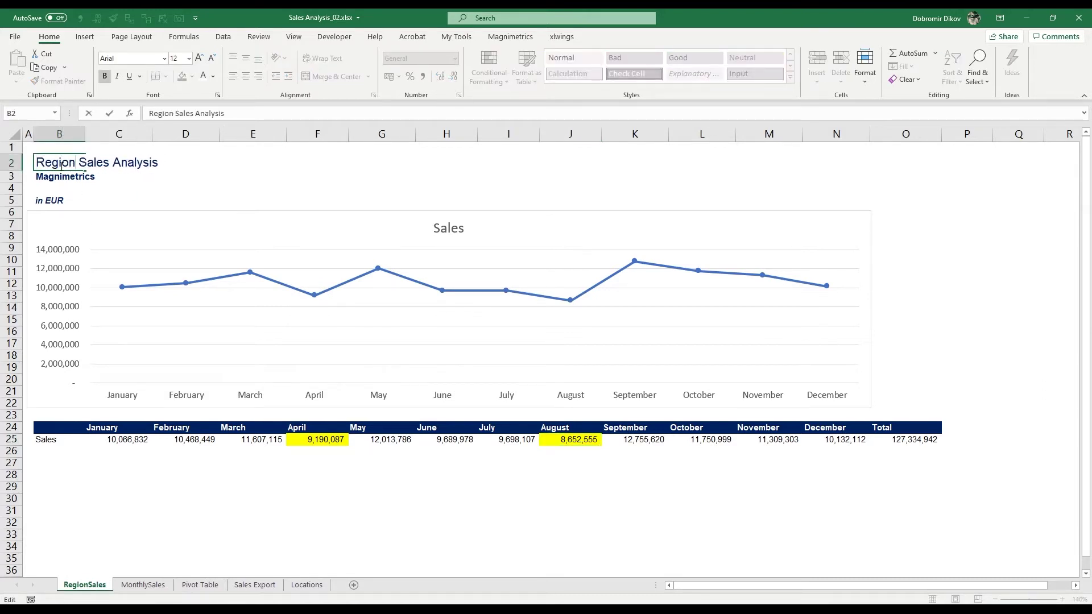
key(Return)
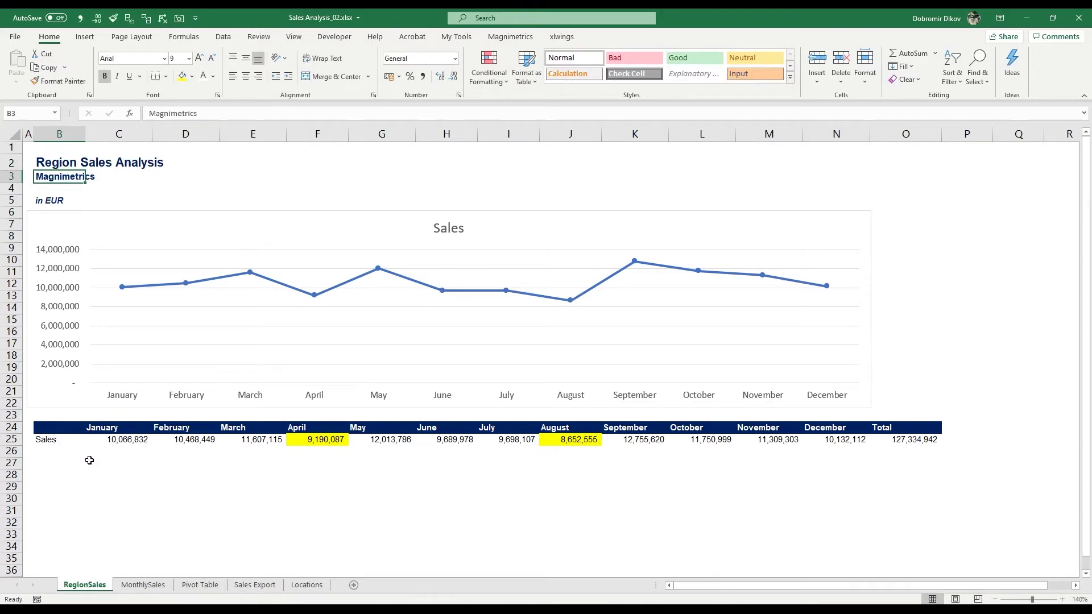
- Remove the yellow fill from April and August by copying the March cell over F25 and the July cell over J25
click(323, 452)
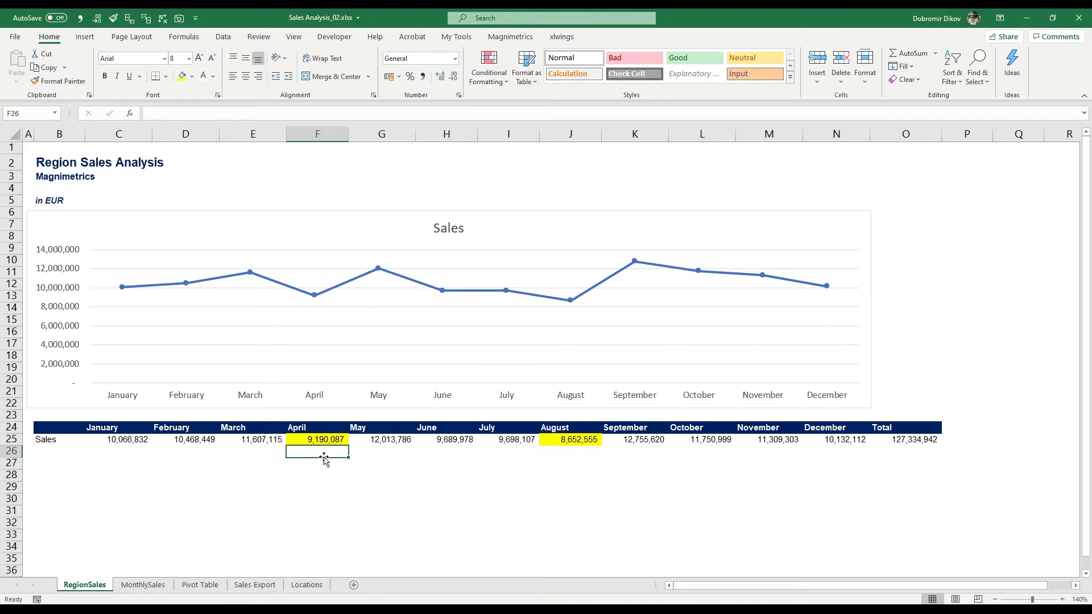
click(263, 443)
key(ctrl+c)
key(Right)
key(ctrl+v)
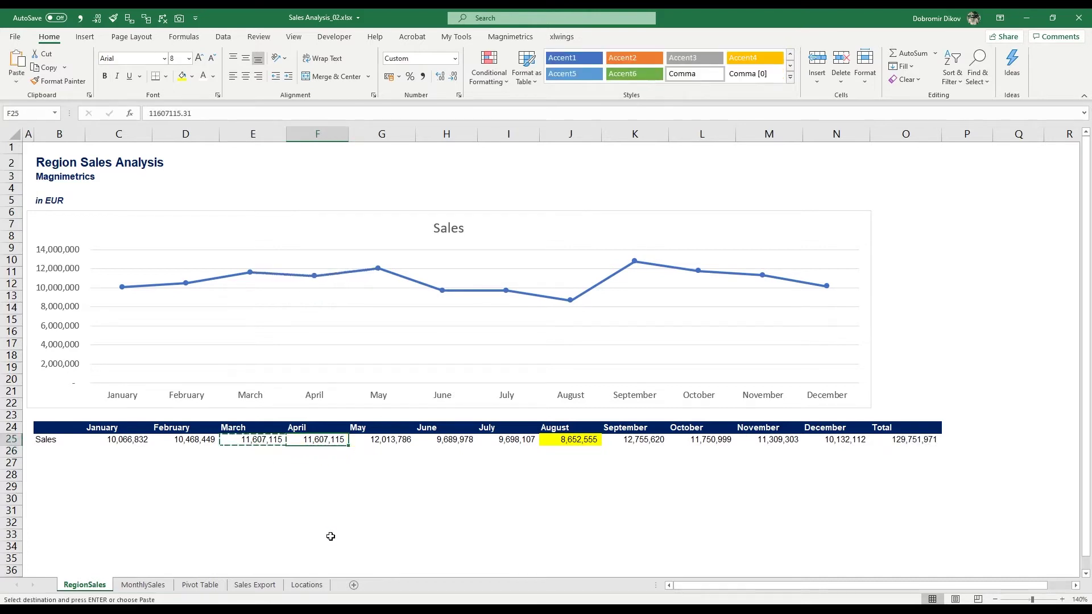
key(Right)
key(Right)
key(Right)
key(Escape)
key(Right)
key(ctrl+v)
key(Left)
key(Left)
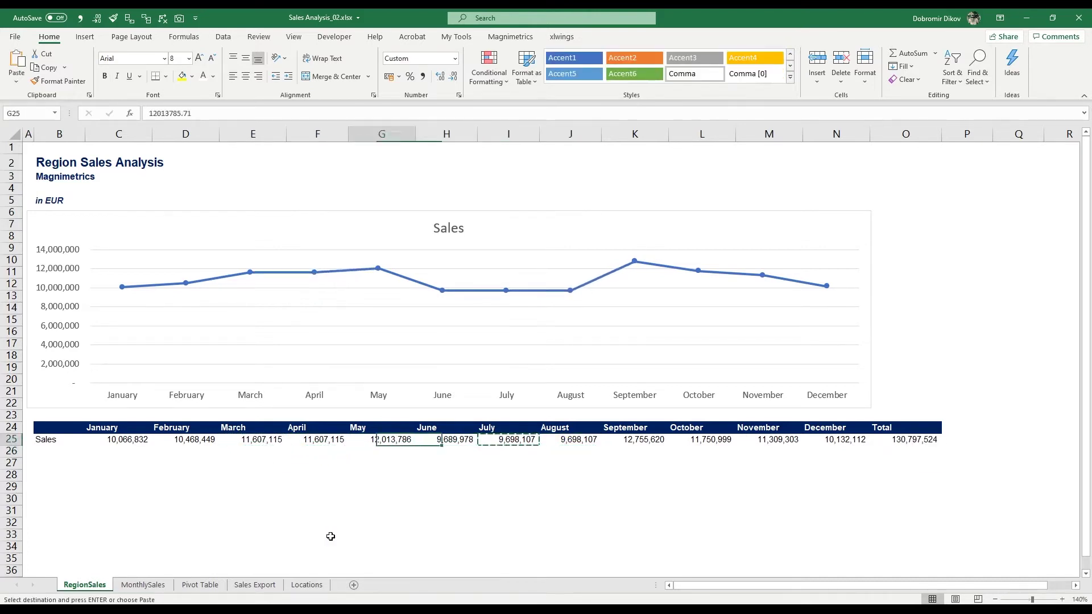
- Clear the contents of the Sales row in B25:O25, including its label and total
key(ctrl+Left)
key(ctrl+shift+Right)
key(Delete)
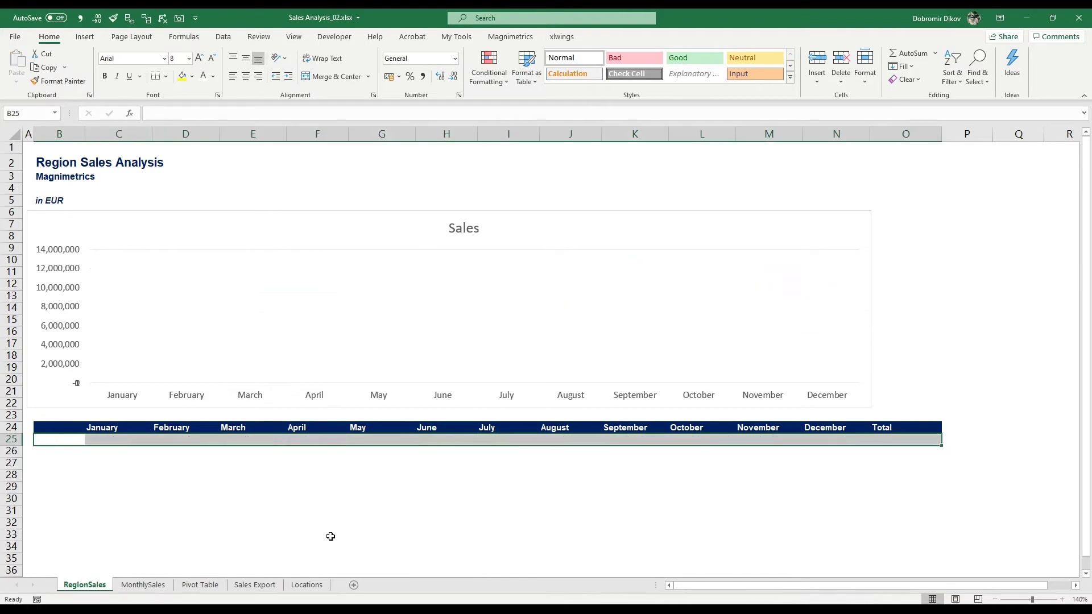
click(189, 506)
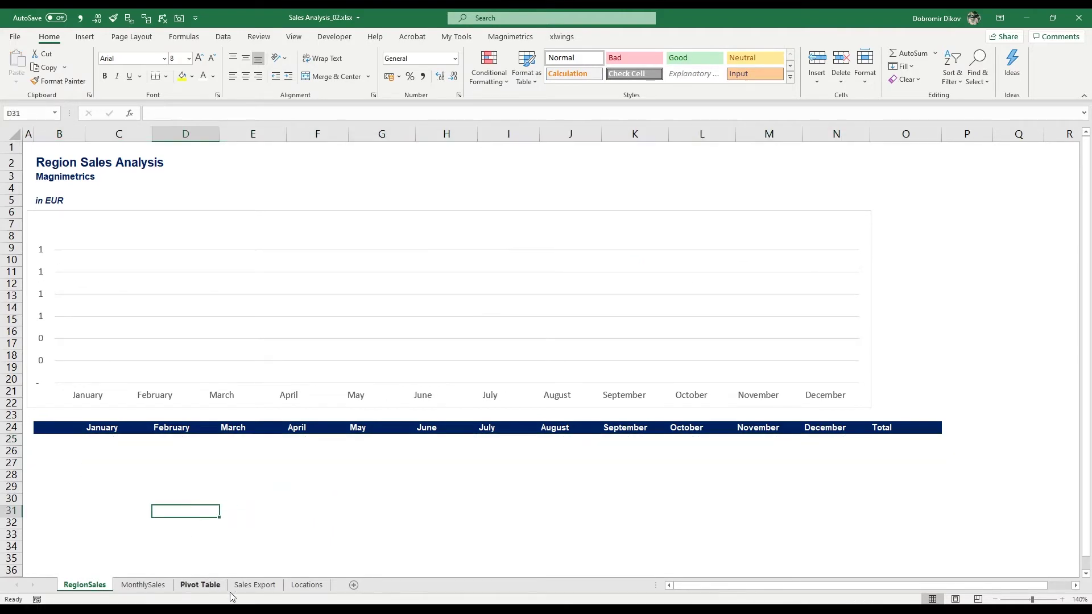
- Add the country field to the rows of the pivot table on the Pivot Table sheet
click(200, 585)
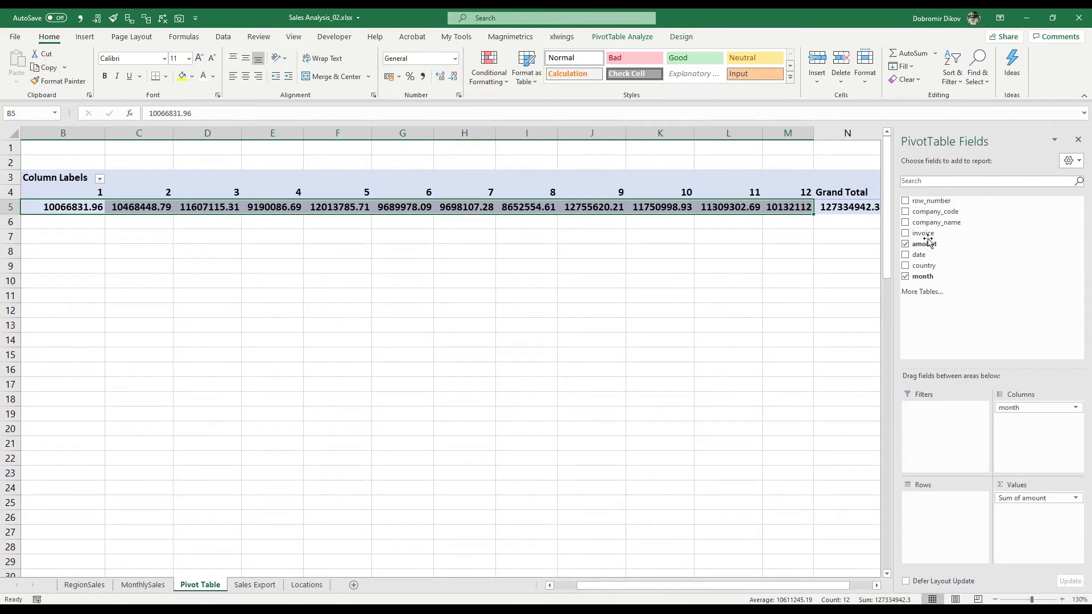
drag(925, 267, 953, 538)
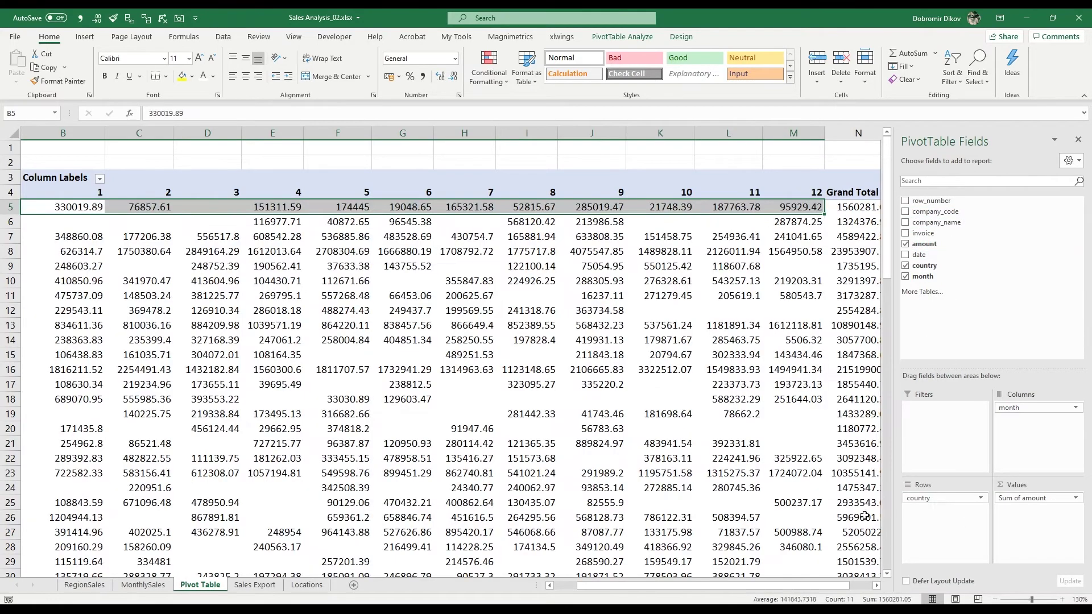
drag(805, 587, 628, 597)
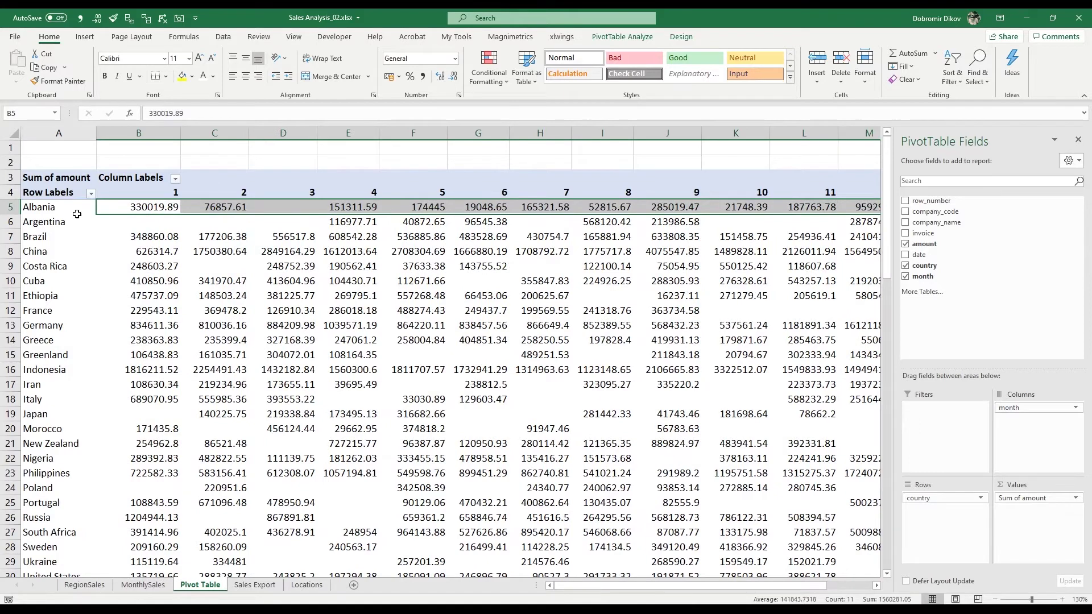
click(725, 250)
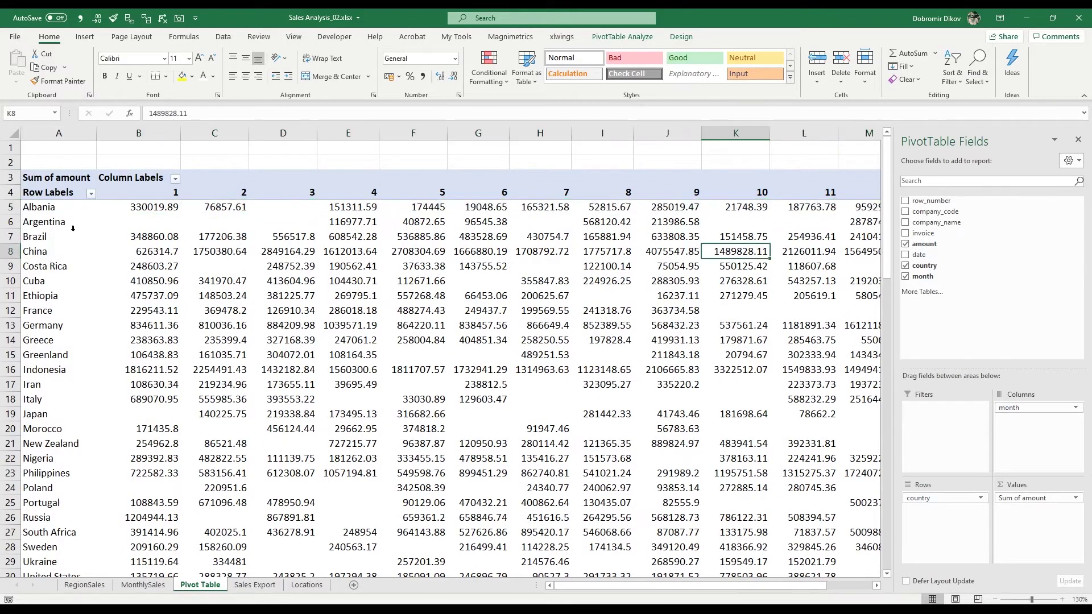
- Copy the pivot table's country names and monthly amounts in A5:M31 and paste them without pivot formatting into RegionSales, starting at B25
click(25, 207)
click(62, 206)
drag(62, 207, 716, 532)
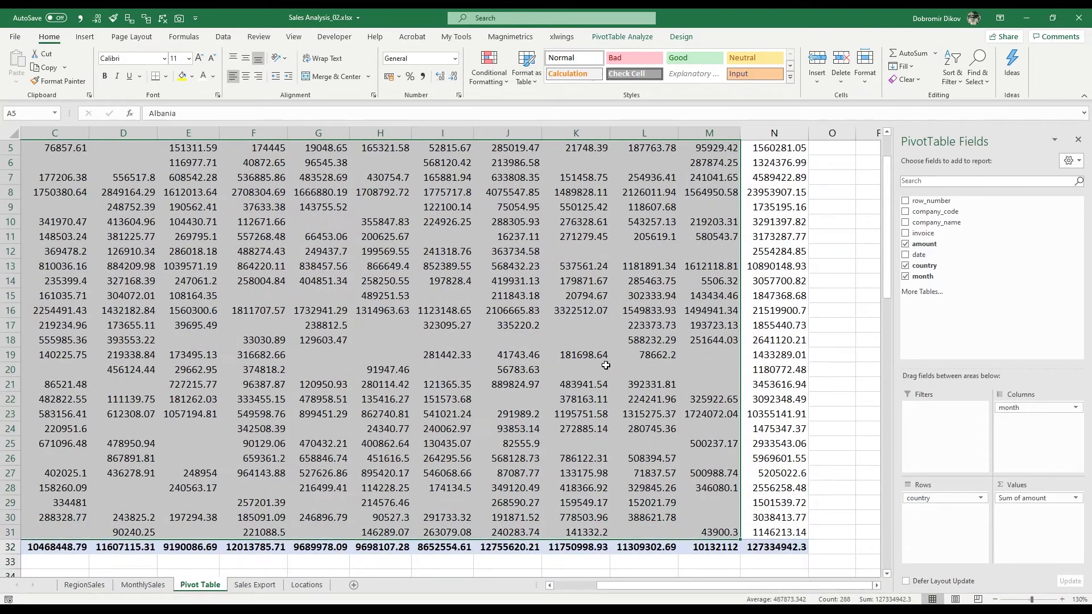
key(ctrl+c)
click(84, 585)
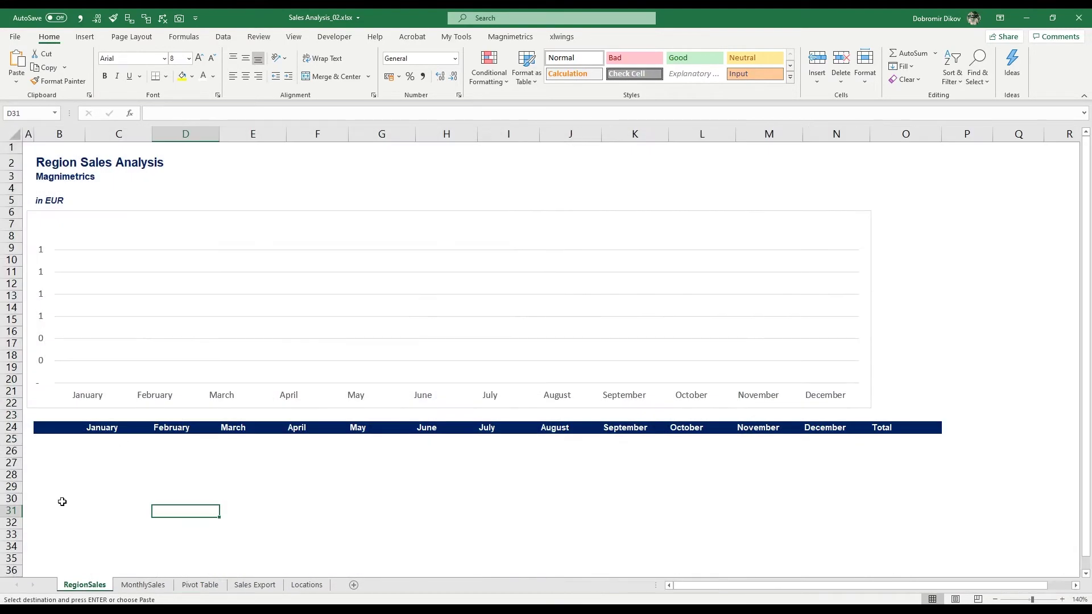
click(92, 444)
click(17, 80)
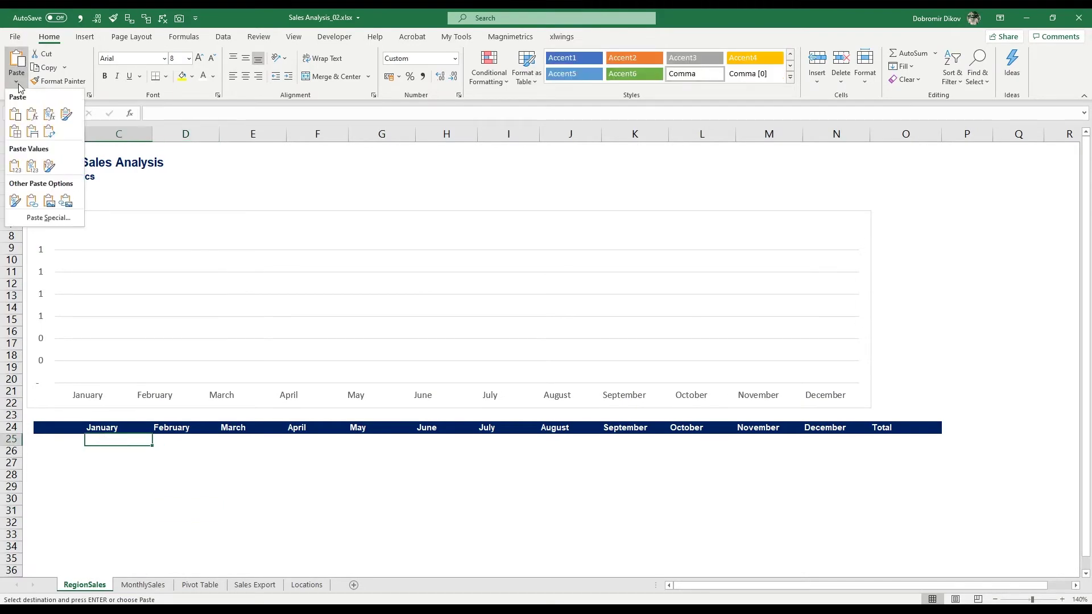
click(16, 167)
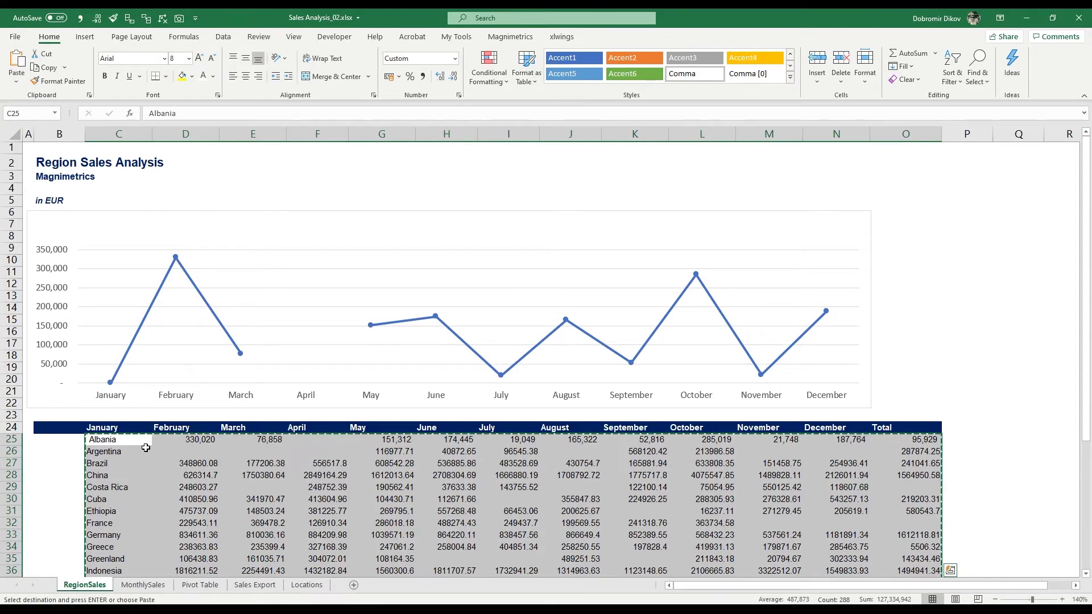
click(52, 441)
key(Return)
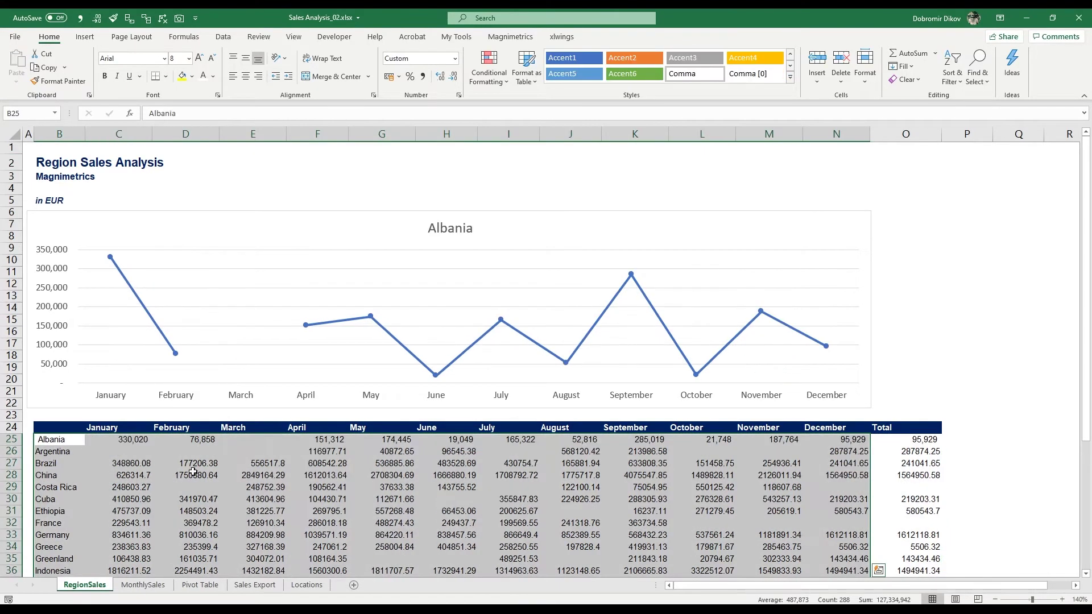
- Clear the leftover pasted amounts from the Total column, starting at O25
click(908, 442)
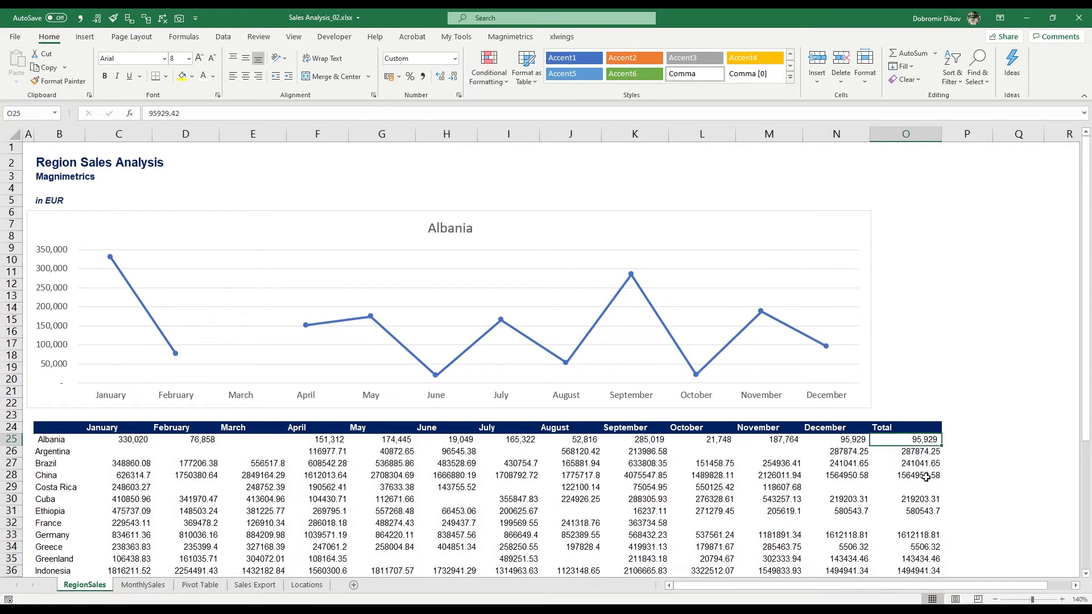
key(ctrl+shift+Down)
key(ctrl+shift+Down)
key(ctrl+shift+Down)
key(ctrl+shift+Down)
key(ctrl+shift+Down)
key(ctrl+shift+Down)
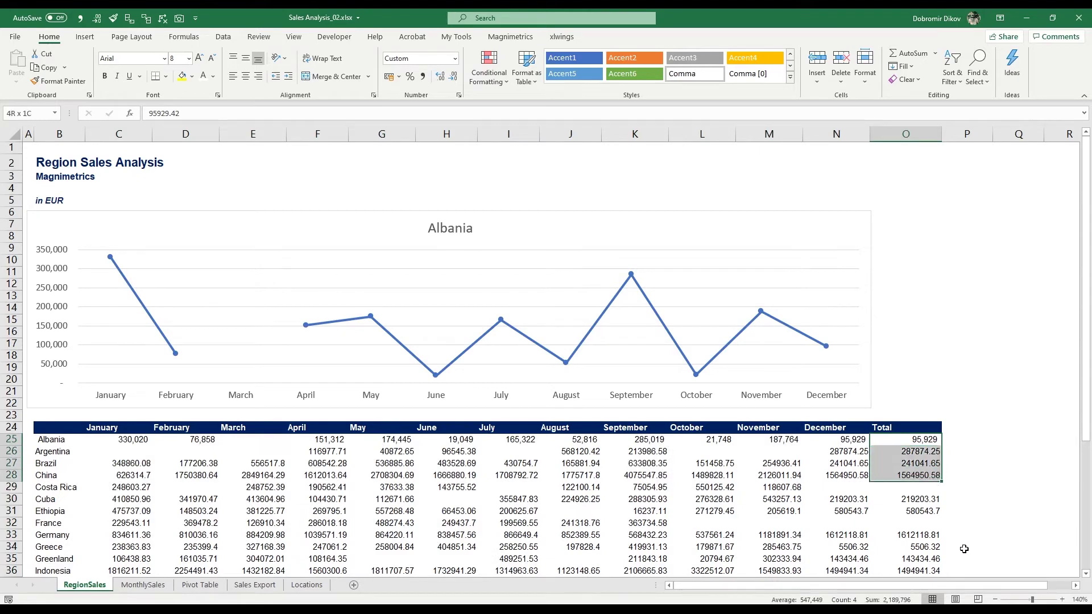
- Total Albania's months in O25 with =SUM(C25:N25) and fill the formula down to O51
key(alt+=)
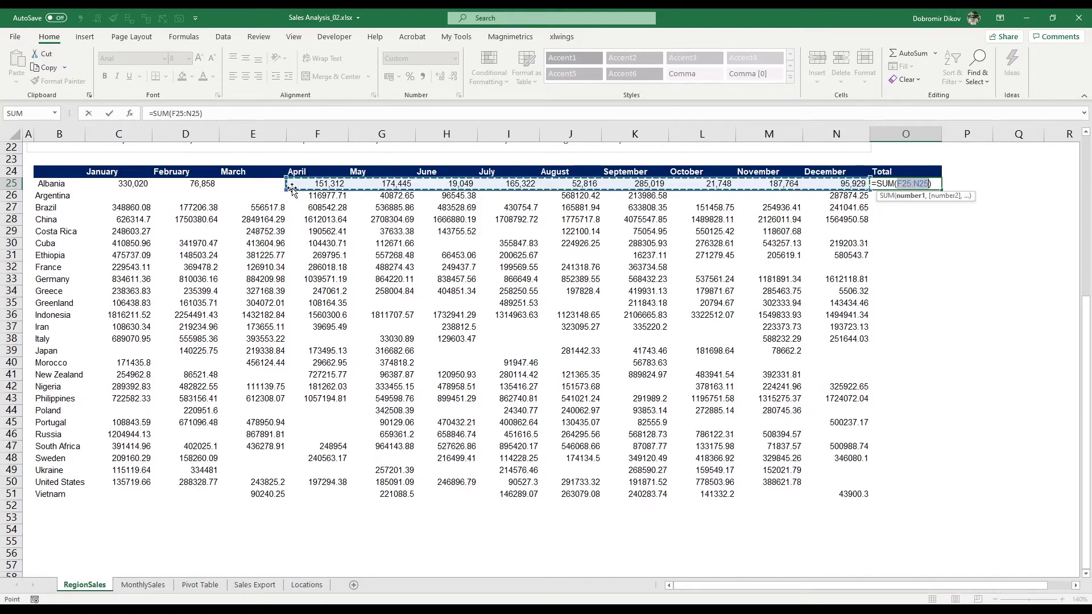
drag(287, 191, 115, 191)
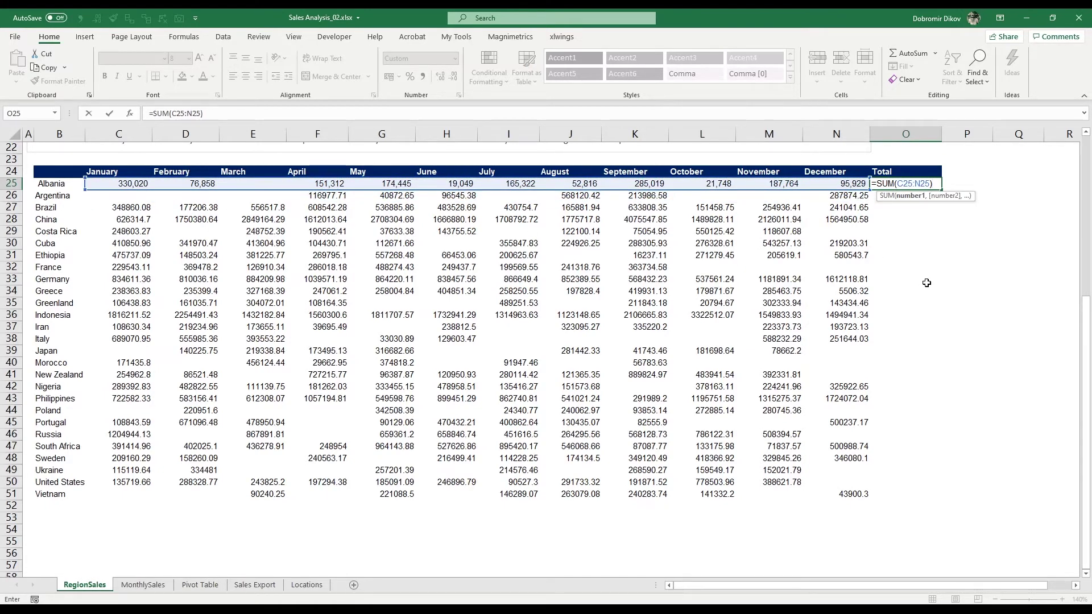
key(ctrl+Return)
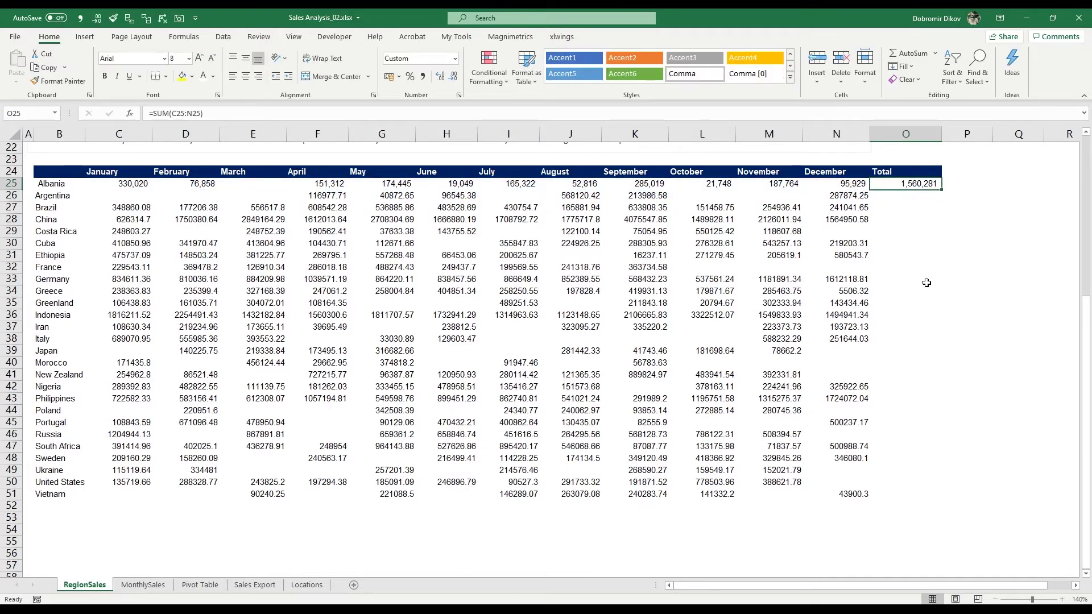
drag(910, 183, 891, 496)
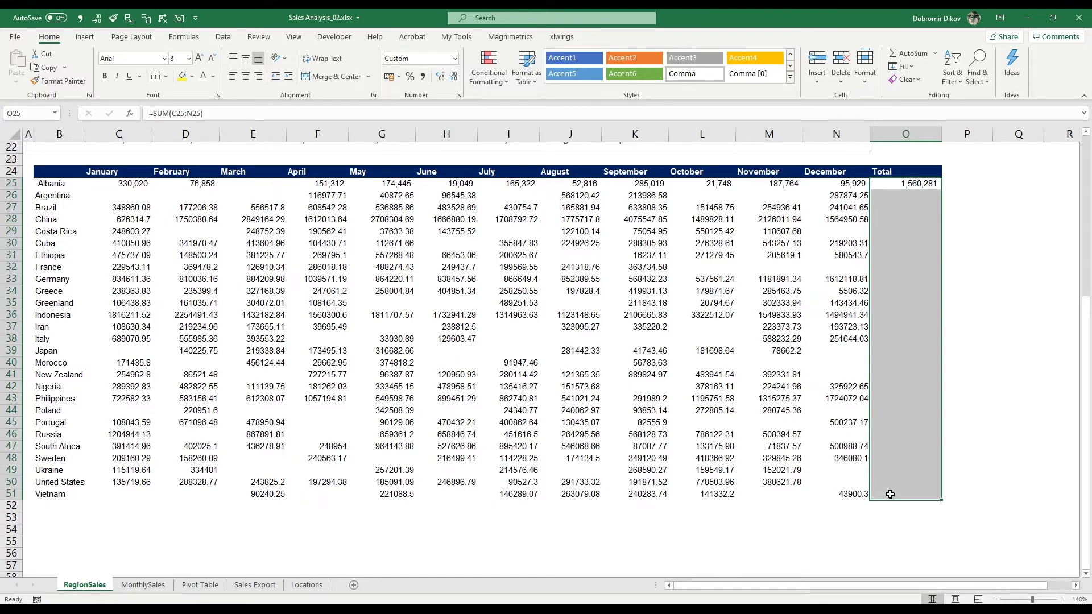
key(ctrl+d)
- Format the monthly amounts in C25:N51 with the comma style and no decimals
drag(861, 183, 139, 474)
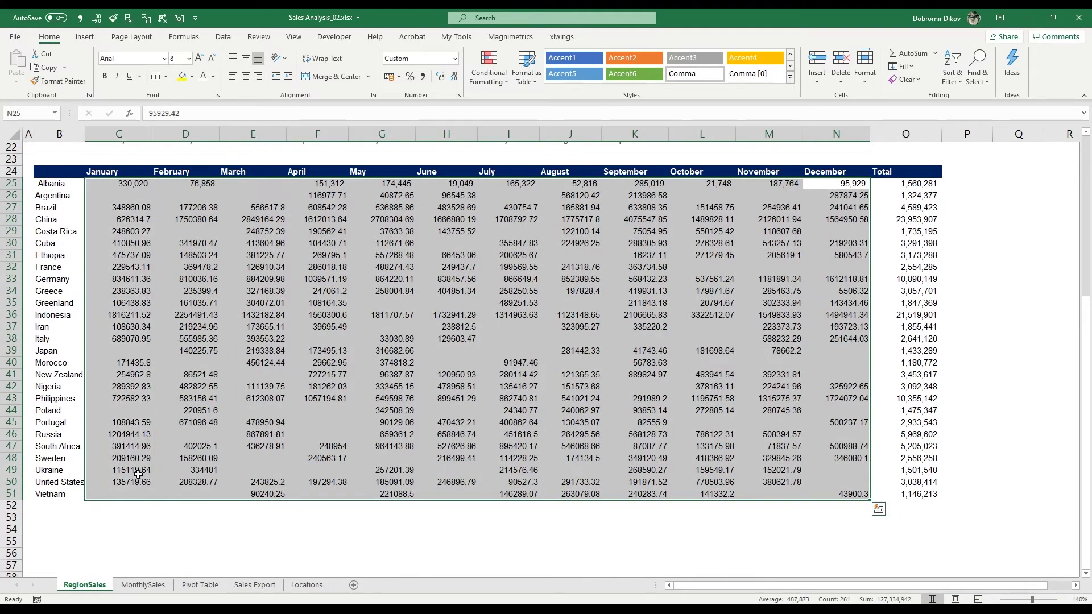
click(423, 76)
click(453, 76)
click(453, 76)
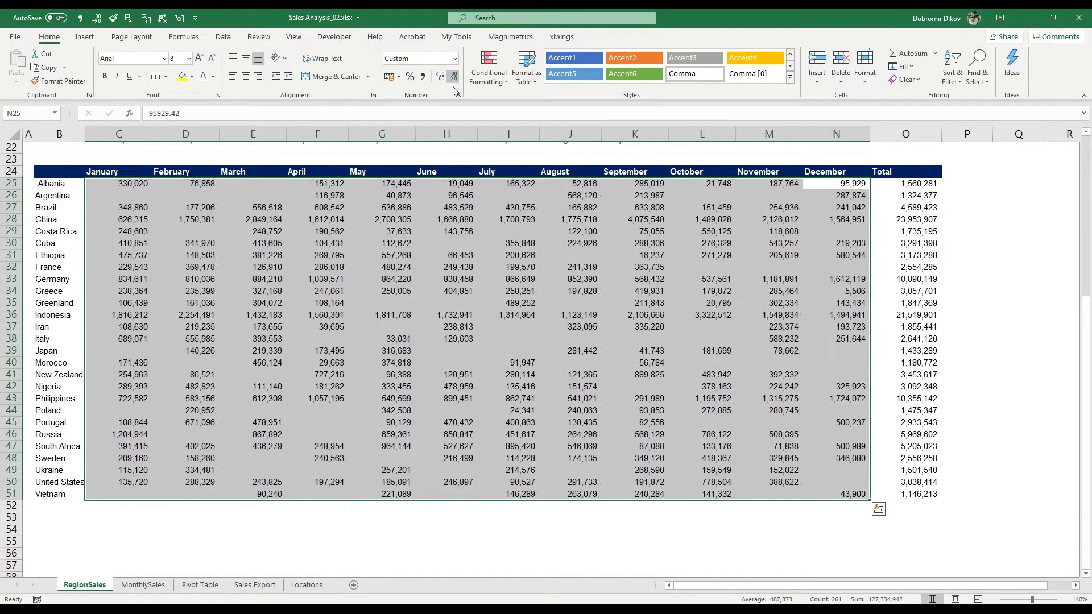
- Copy the formatting of the Albania label in B25 to the other country names in B26:B51
click(51, 183)
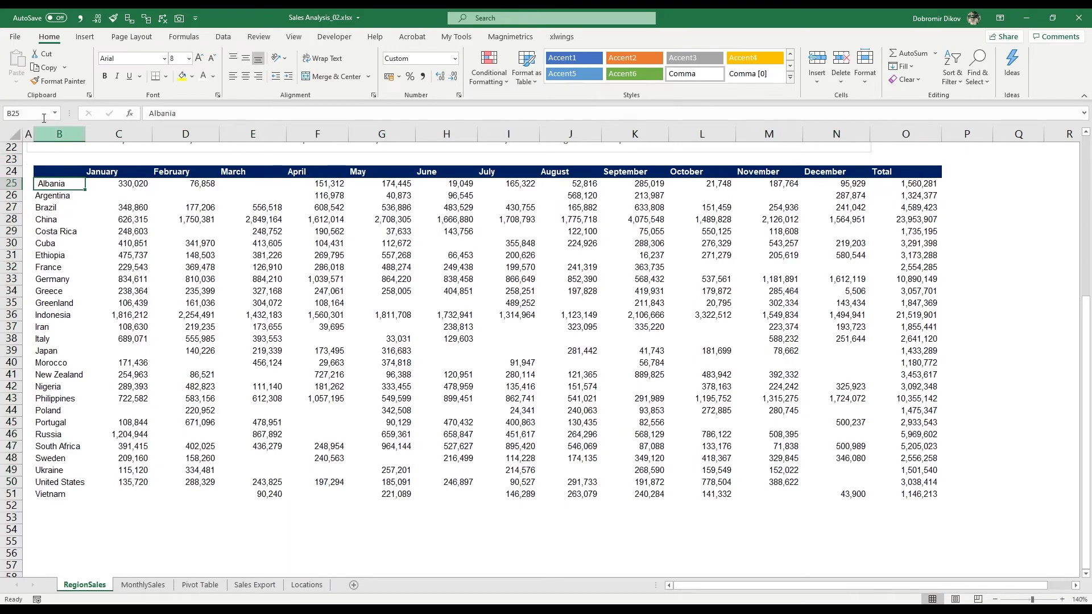
click(59, 81)
click(50, 195)
drag(51, 195, 56, 496)
click(111, 398)
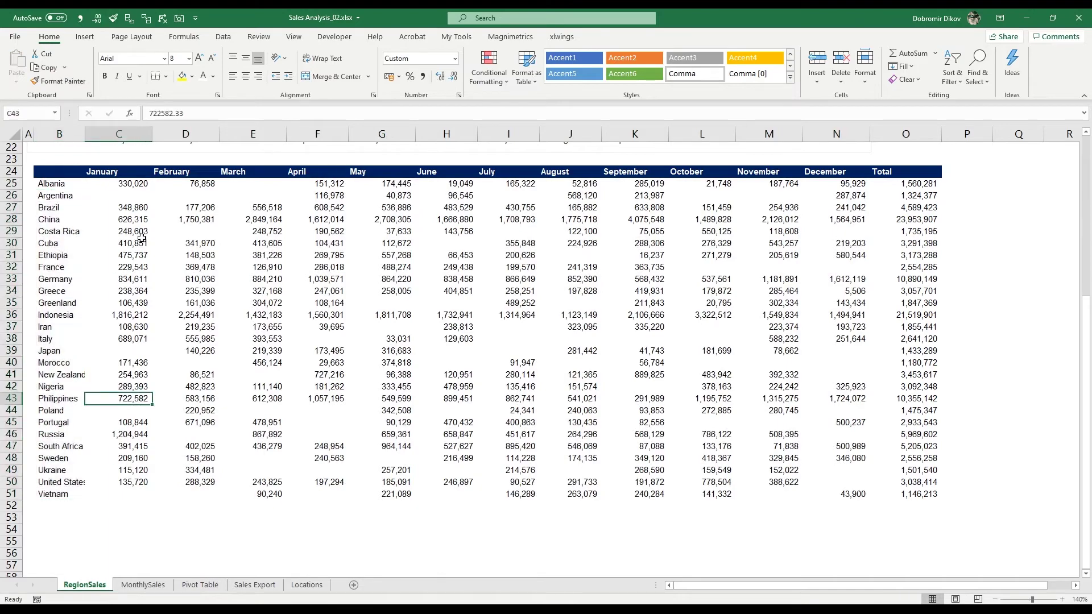
- Enter the header Country in B24 and widen column B so the full country names fit
scroll(113, 292, up, 7)
click(60, 432)
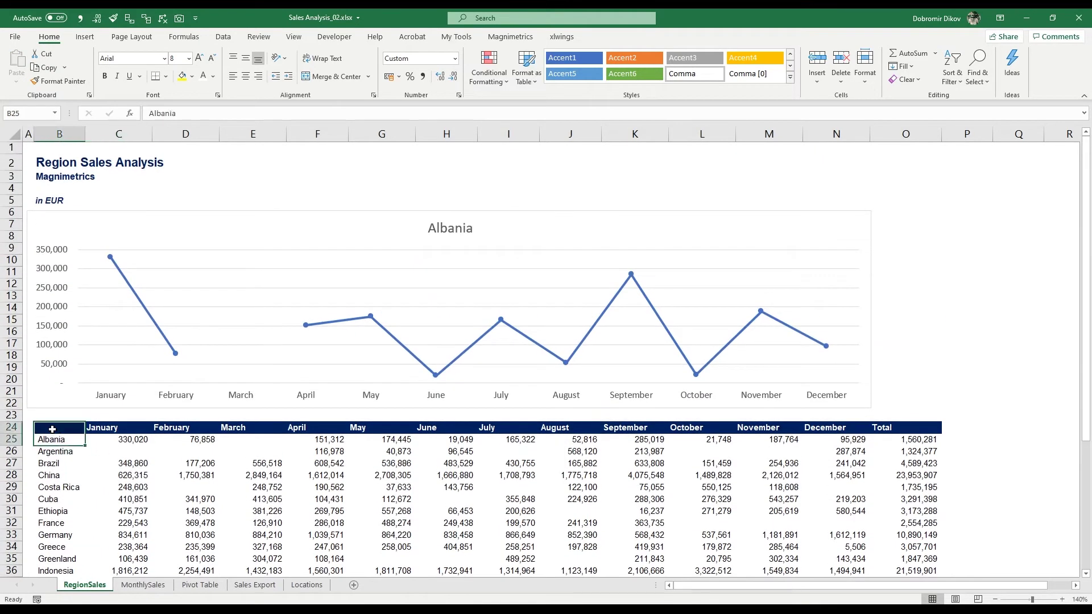
text(Country)
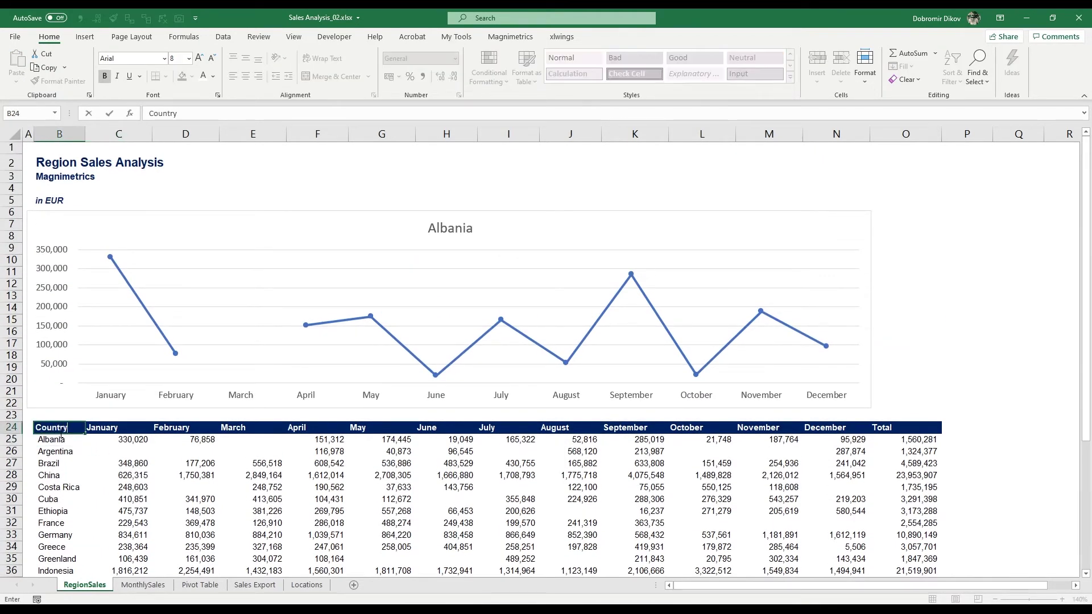
key(Return)
scroll(200, 512, down, 6)
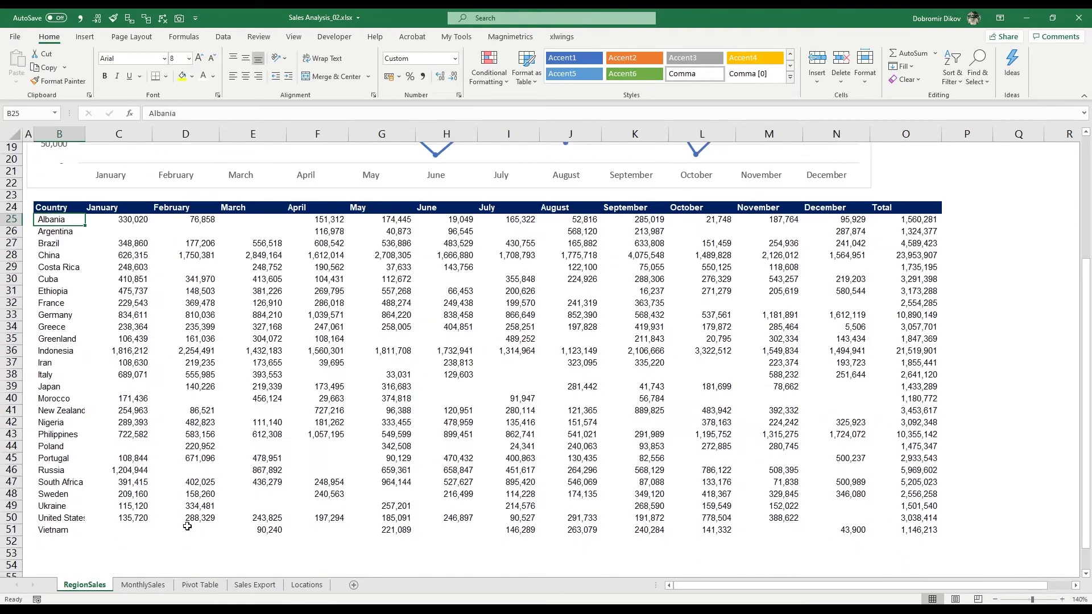
drag(85, 137, 129, 137)
- Extend the line chart's source data from the Albania row down over the other countries' rows
scroll(238, 352, up, 6)
click(209, 236)
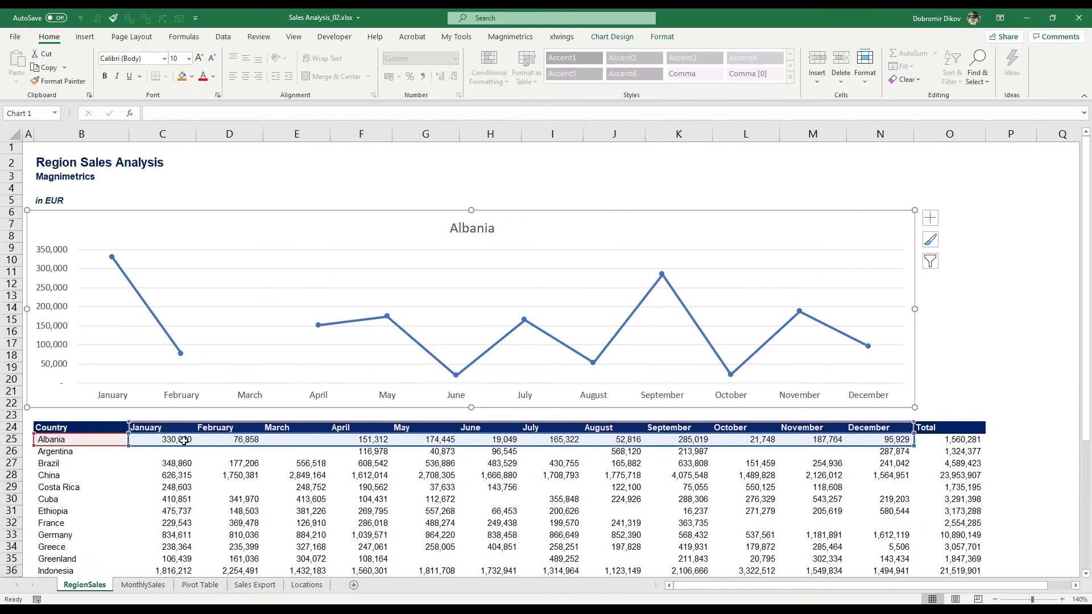
scroll(188, 437, down, 5)
scroll(189, 437, up, 5)
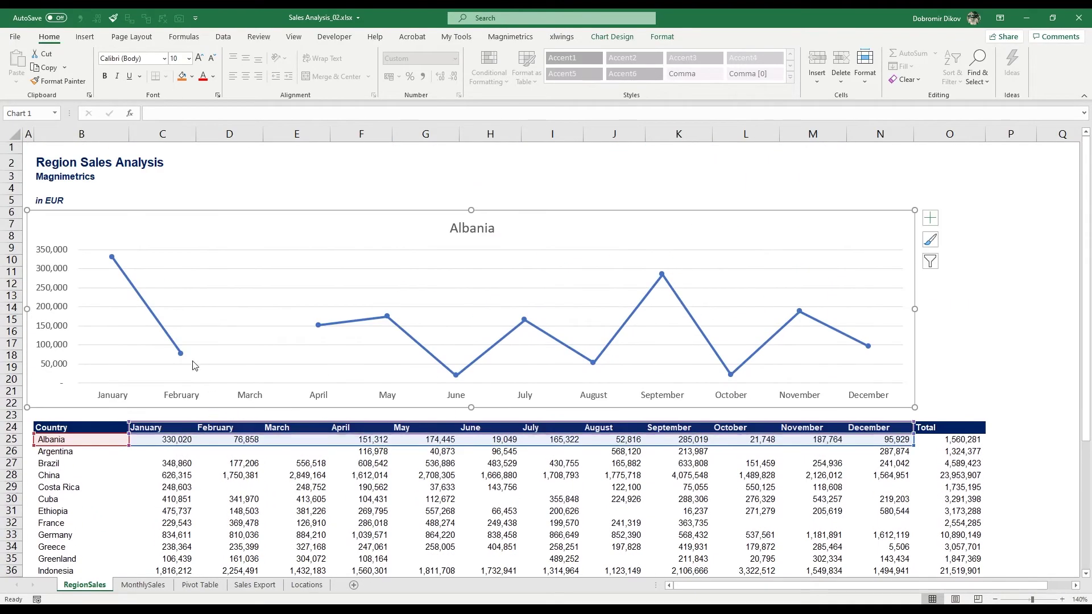
scroll(91, 447, down, 6)
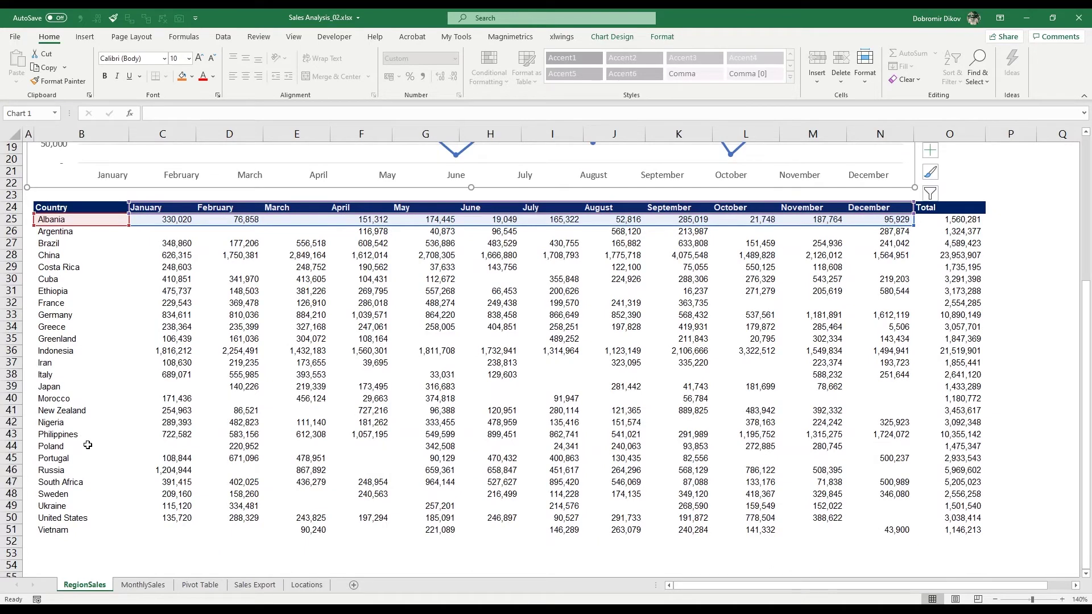
scroll(119, 342, up, 6)
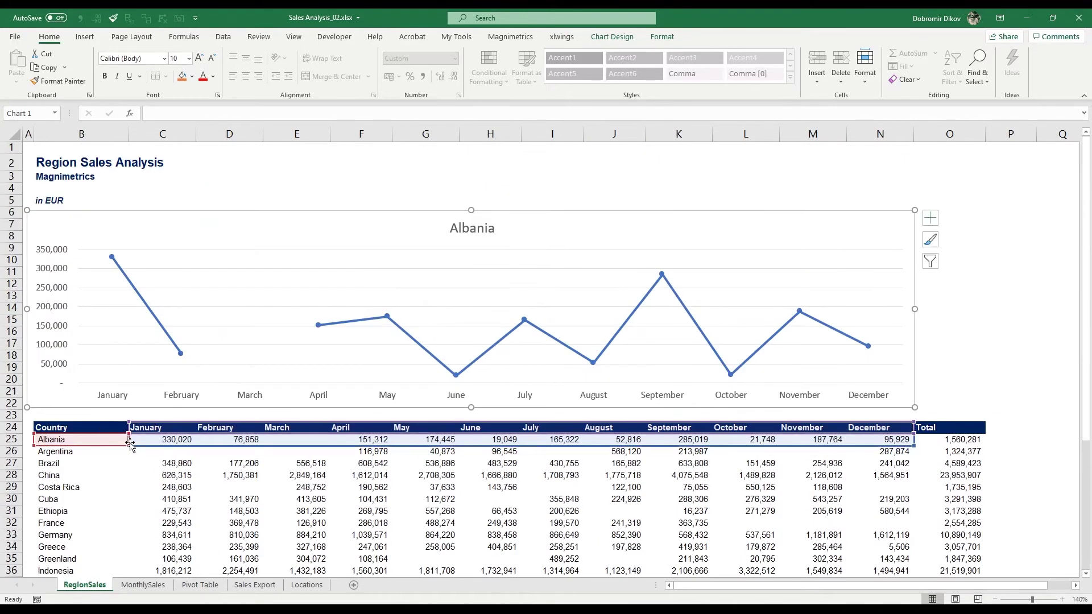
drag(130, 448, 131, 502)
- Delete the line chart above the country table
scroll(664, 281, up, 7)
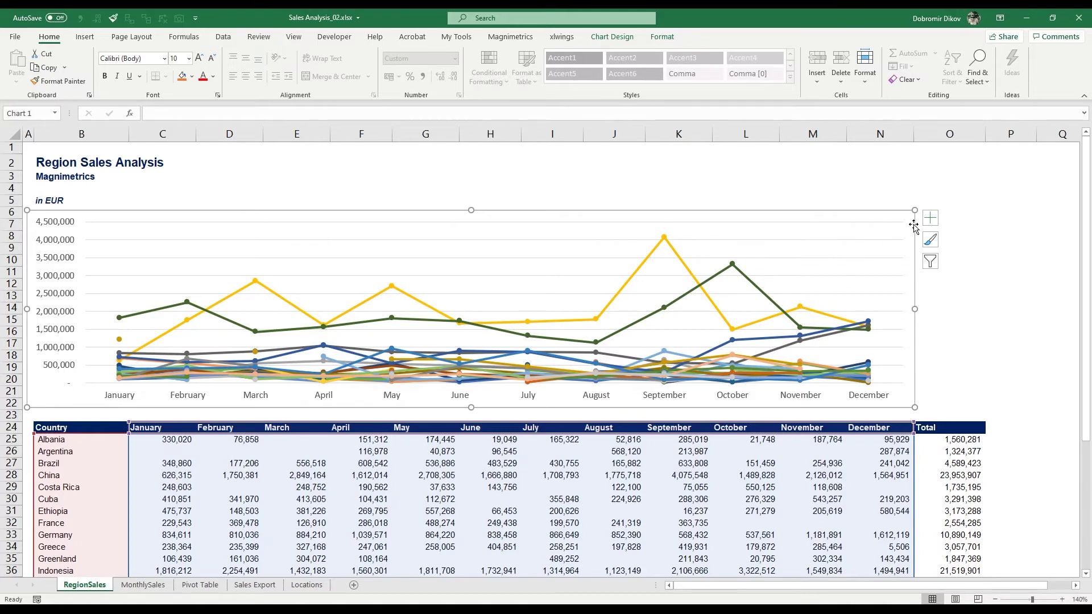
key(Delete)
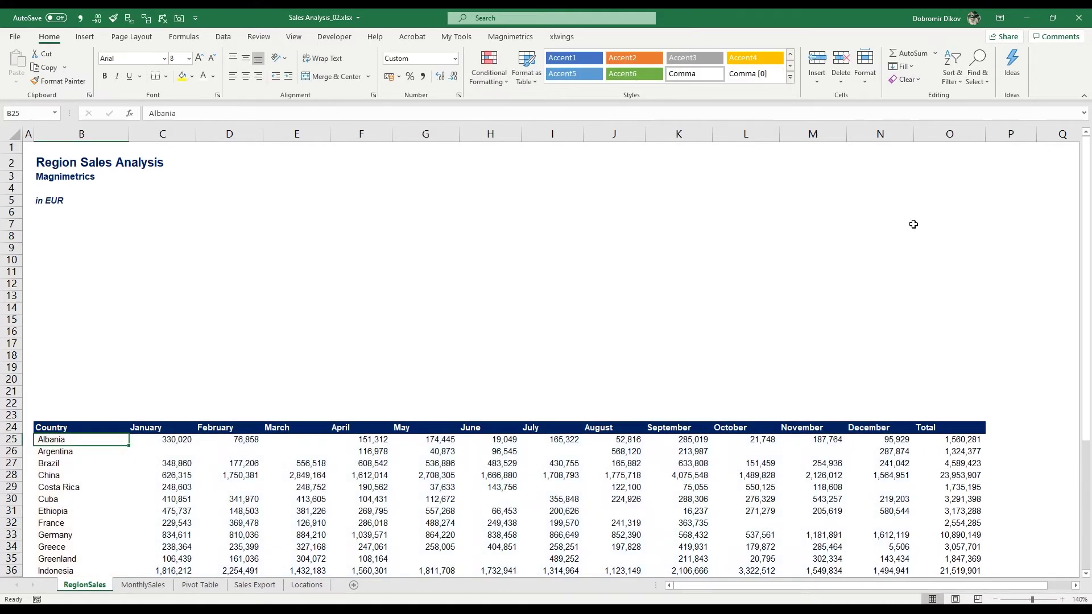
key(Up)
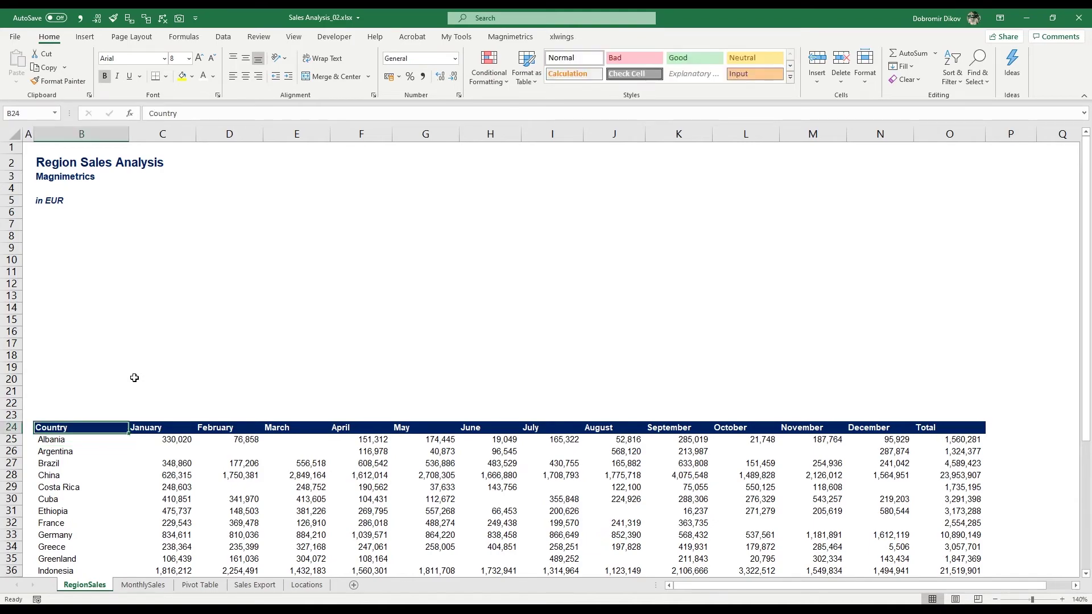
key(ctrl+shift+Right)
key(Left)
scroll(135, 377, down, 5)
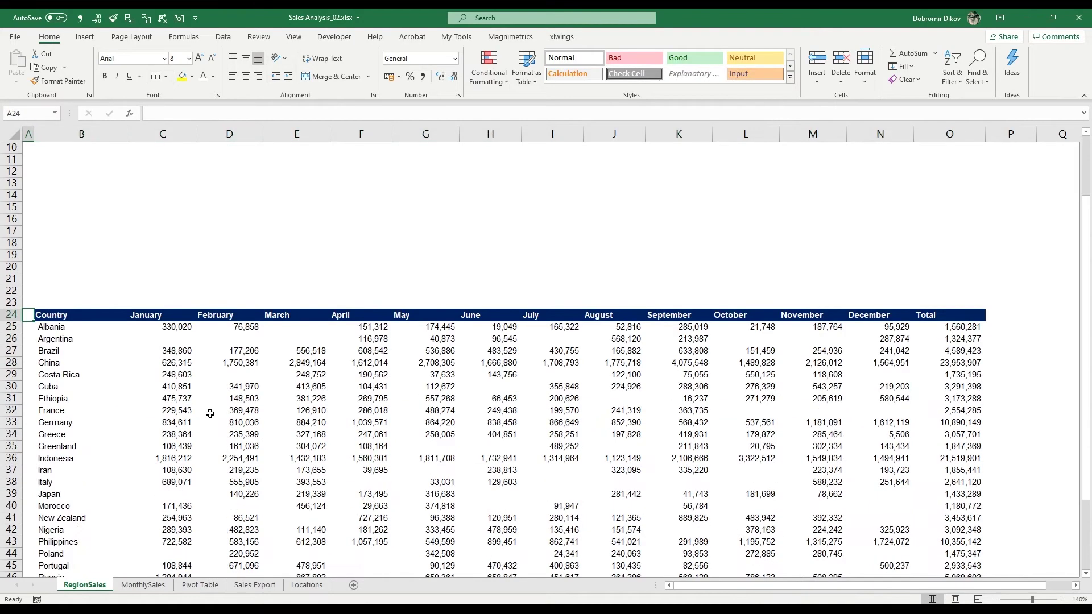
drag(79, 245, 894, 182)
click(895, 195)
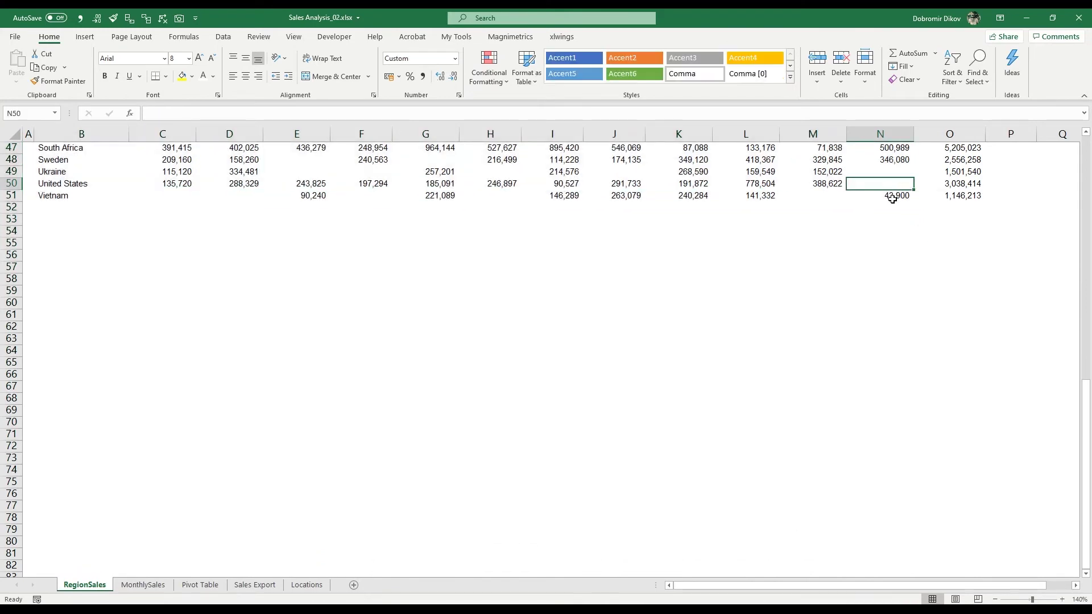
scroll(351, 377, up, 6)
scroll(351, 377, up, 3)
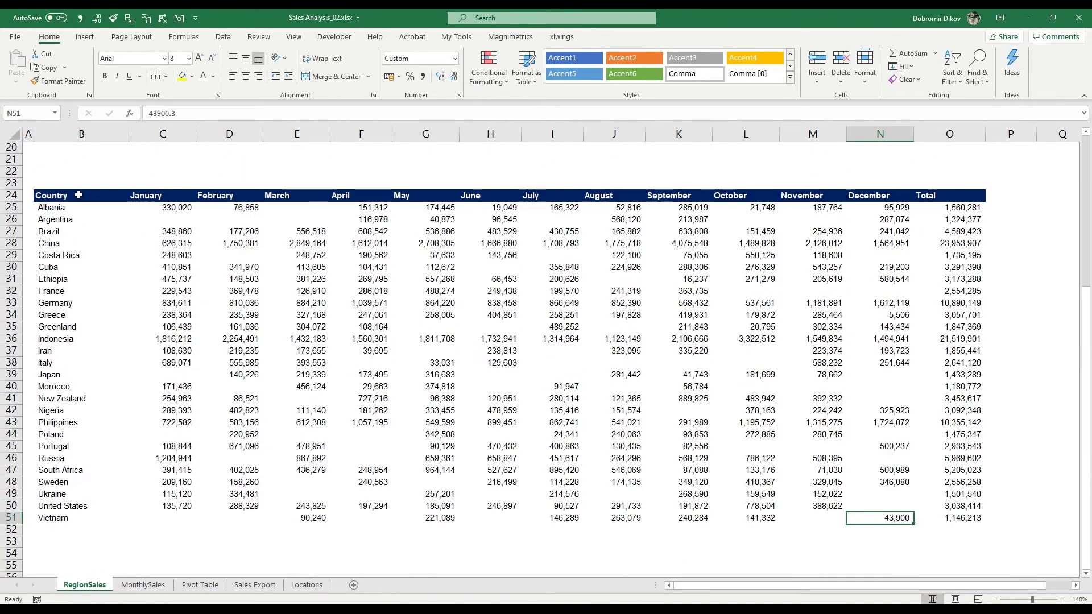
- Insert a 2-D clustered column chart from the Country and Total columns, B24:B51 and O24:O51
drag(80, 196, 56, 518)
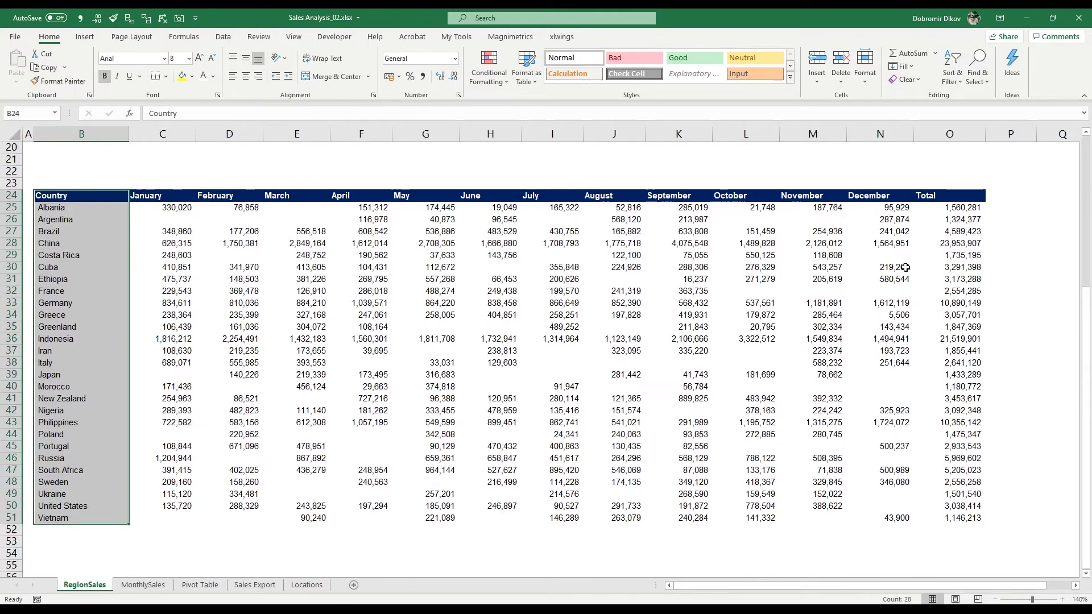
drag(949, 278, 974, 517)
scroll(212, 220, up, 3)
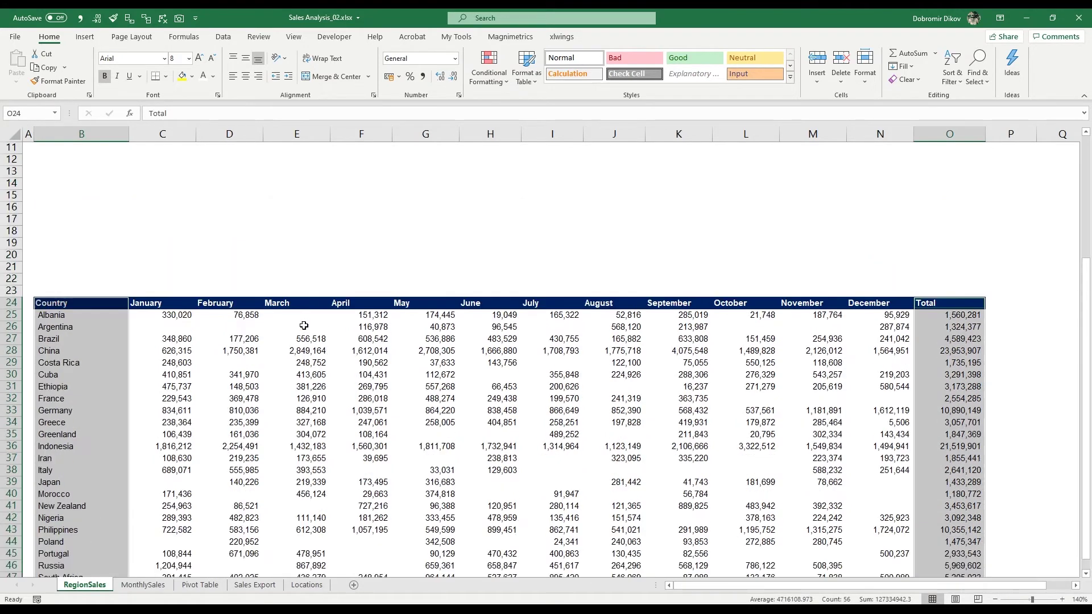
click(77, 37)
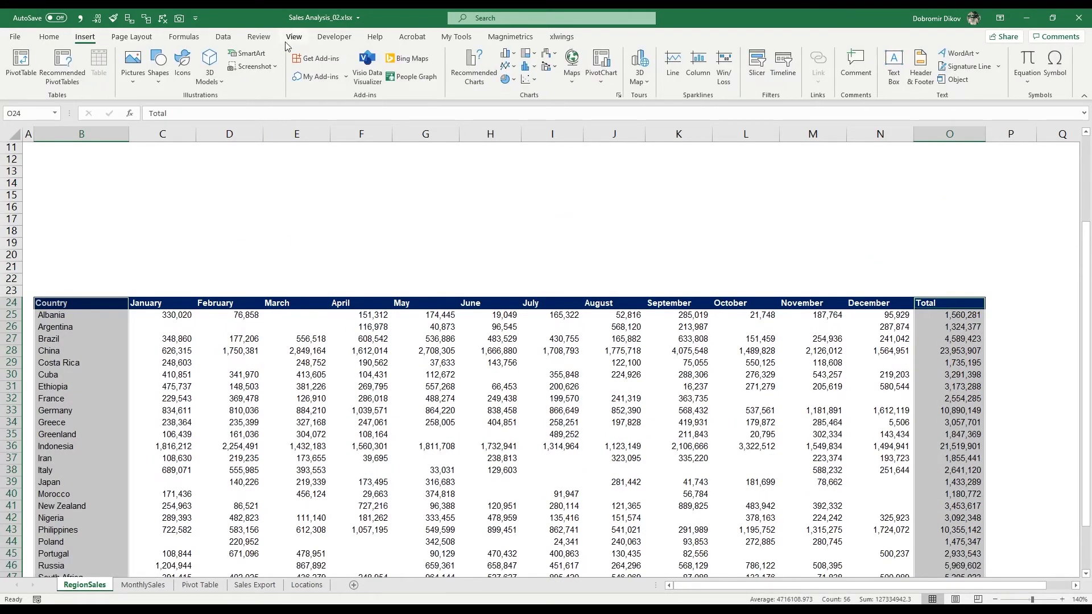
click(508, 53)
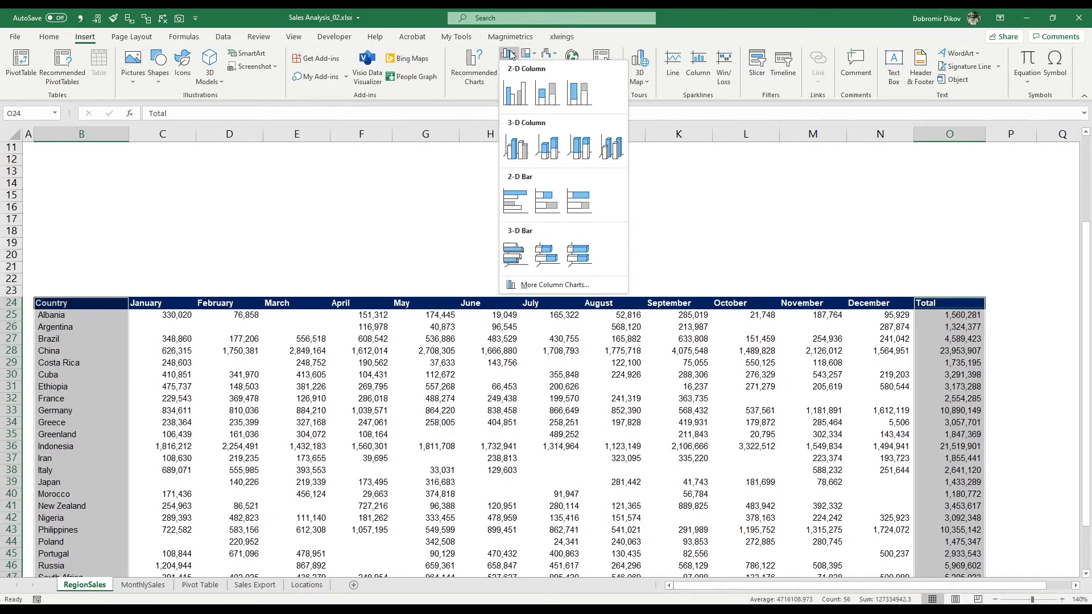
click(517, 96)
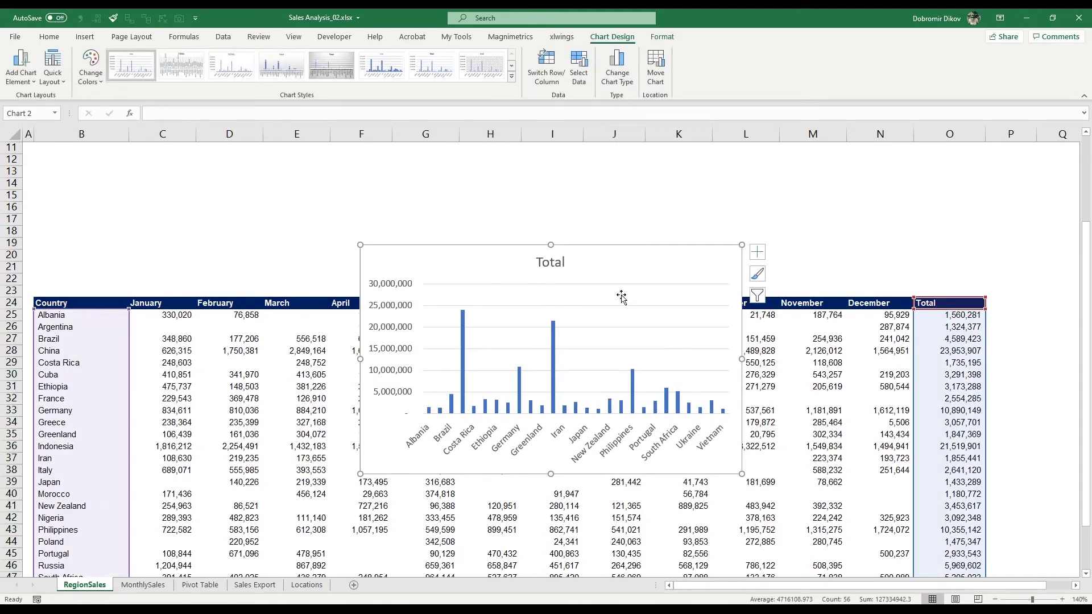
- Place the Total chart below the "in EUR" label and resize it to span columns B to O, ending above the table
scroll(381, 404, up, 4)
drag(427, 379, 109, 226)
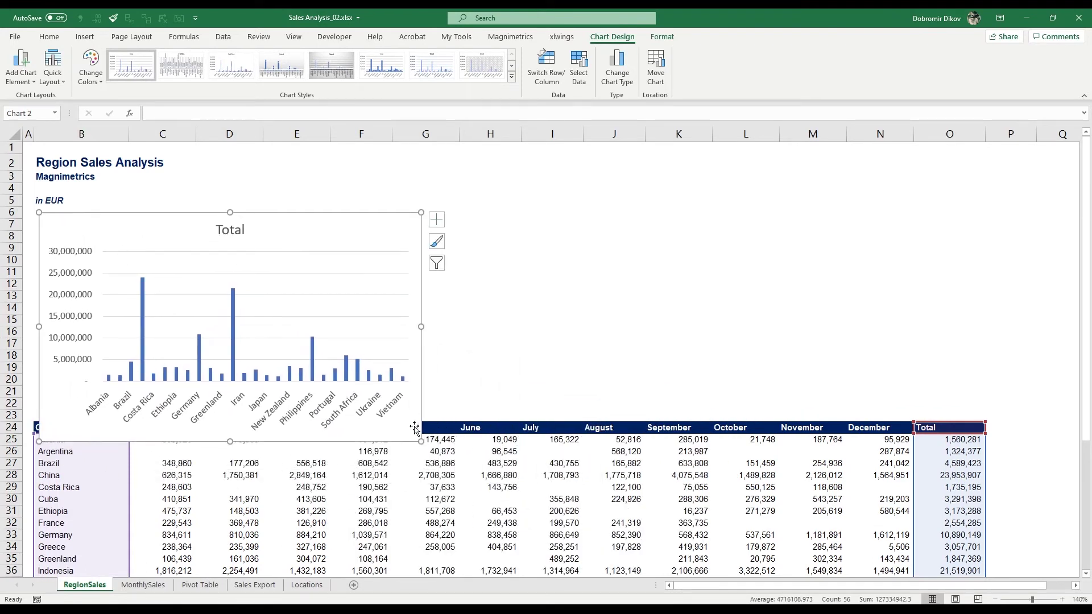
drag(421, 440, 976, 409)
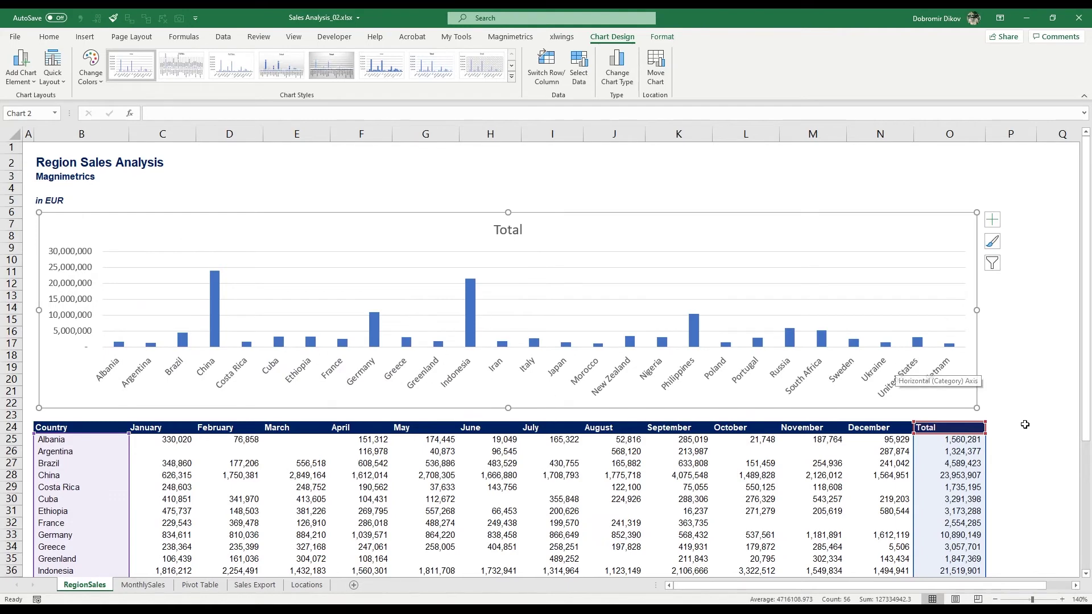
click(1019, 462)
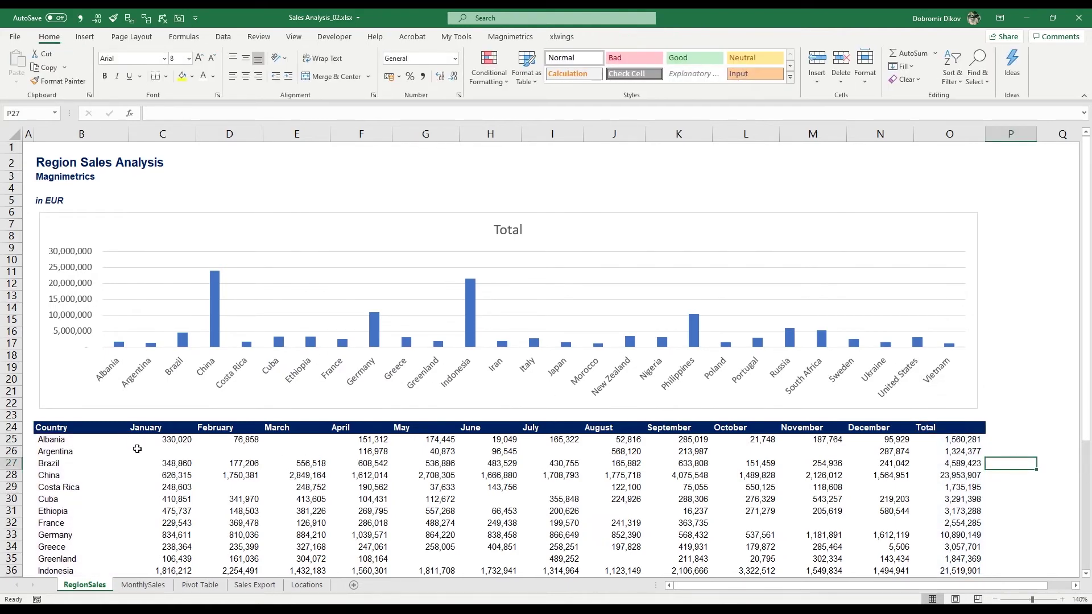
- Sort the country table B24:O51 by Total from largest to smallest using a temporary filter, and remove the filter
drag(61, 429, 955, 561)
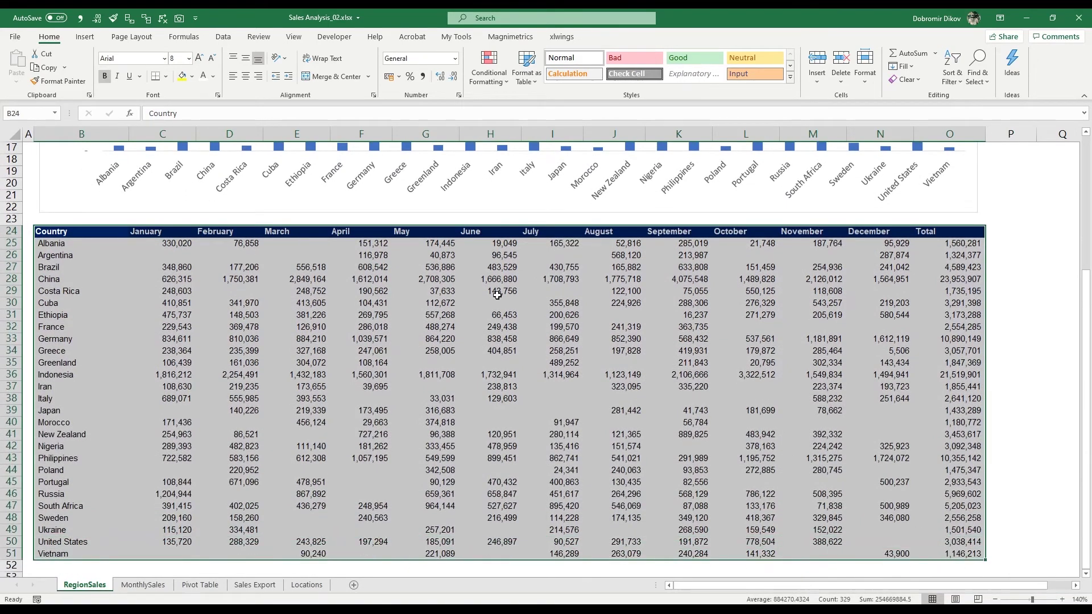
click(222, 36)
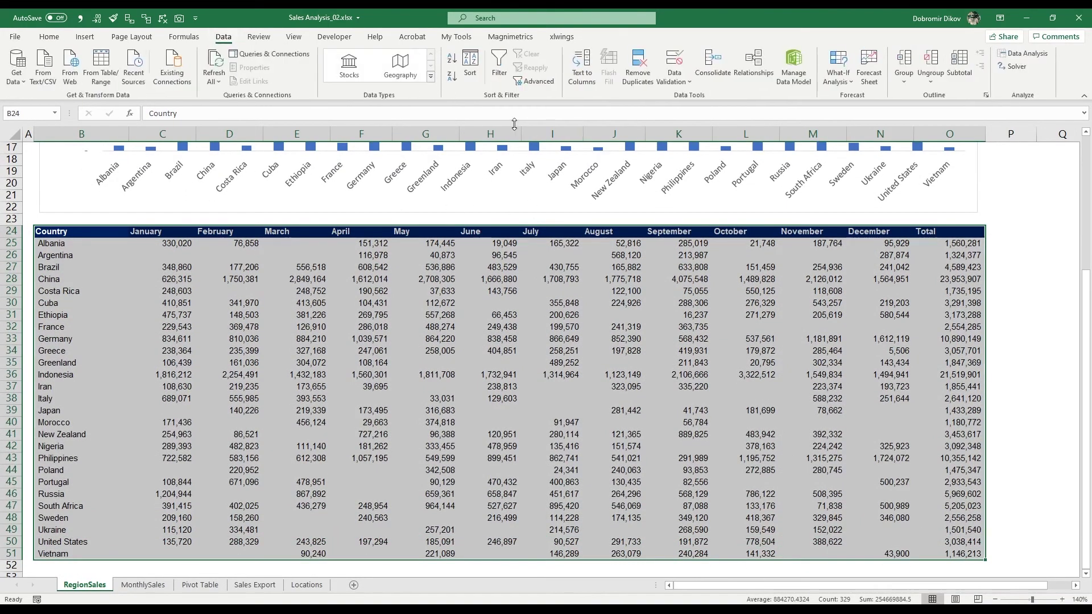
click(502, 63)
click(972, 267)
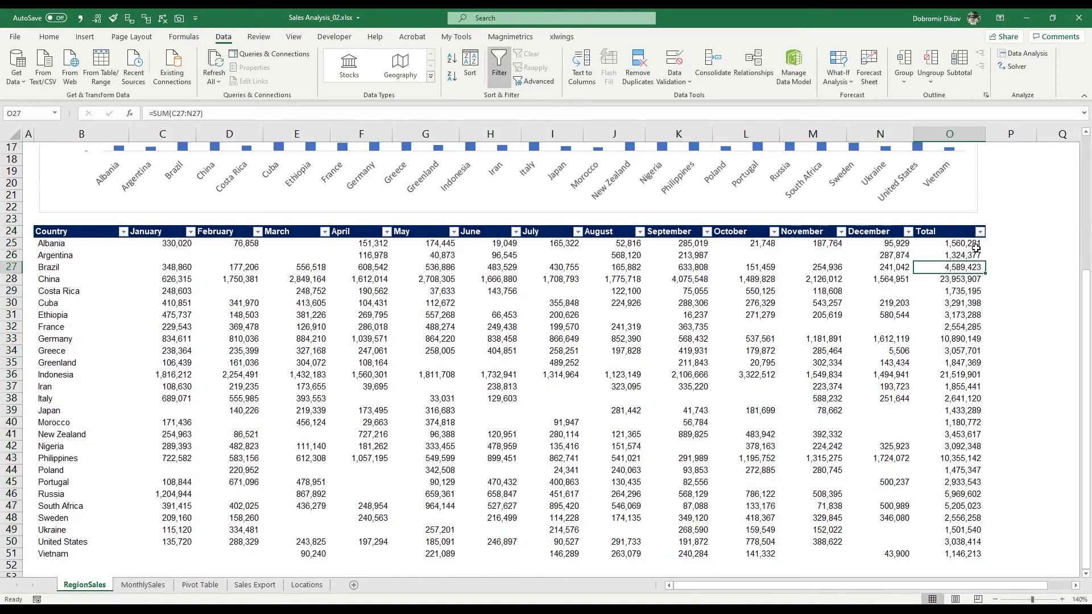
click(979, 232)
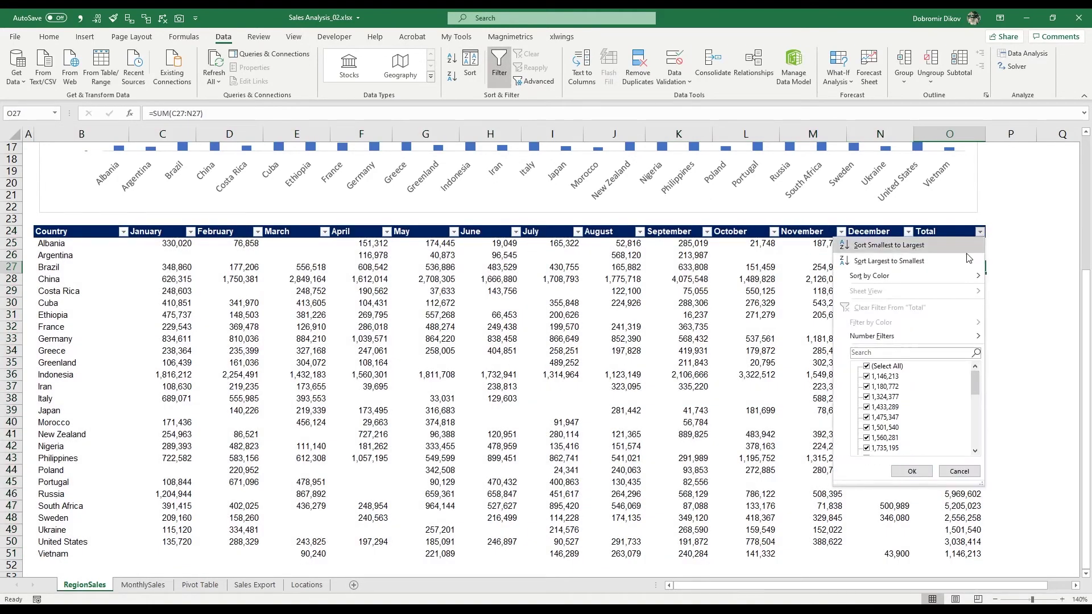
click(915, 263)
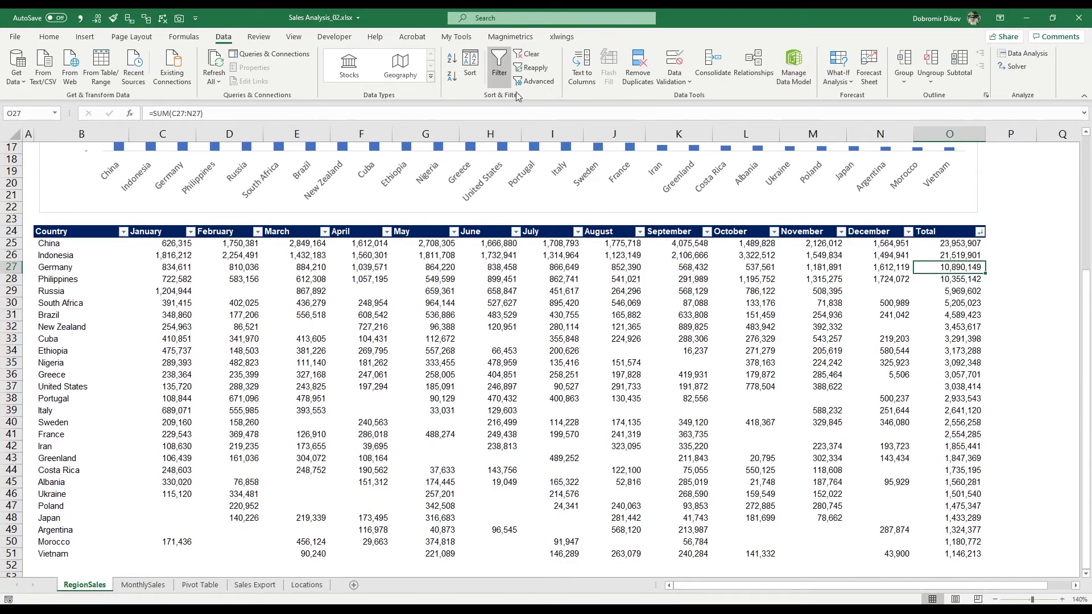
click(498, 64)
- Compare the sorted chart with the table and check the overall sum of the country totals in O25:O51
scroll(227, 381, up, 5)
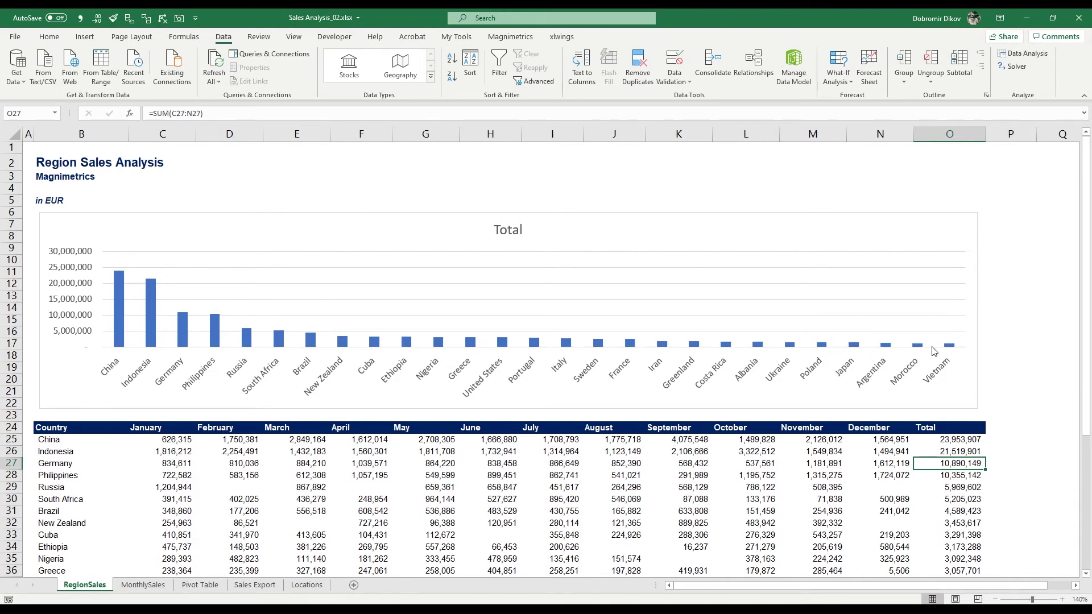
scroll(438, 418, down, 2)
scroll(460, 422, down, 1)
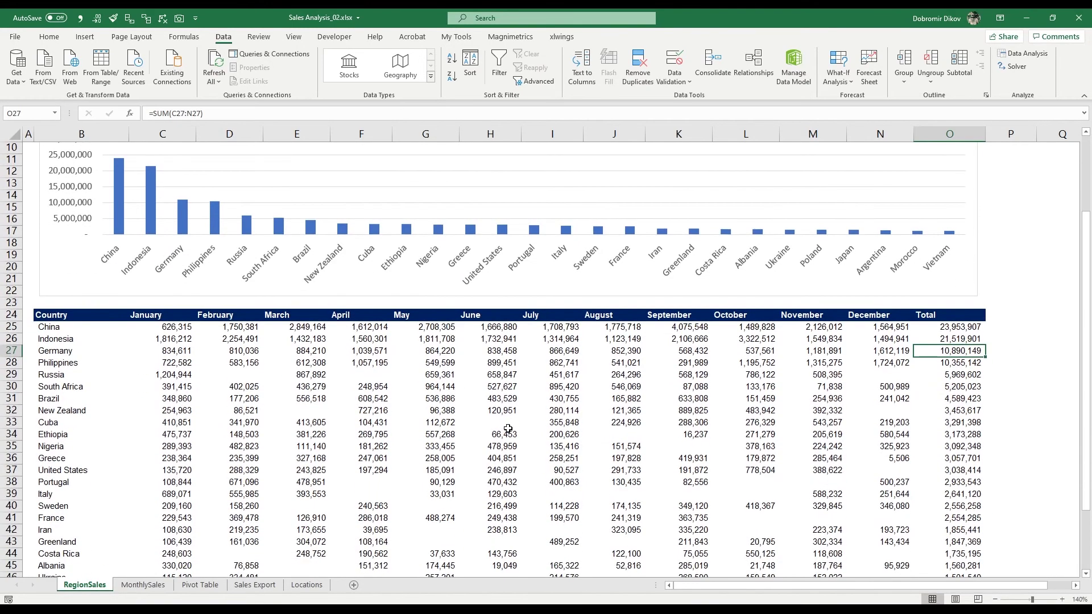
scroll(287, 352, up, 3)
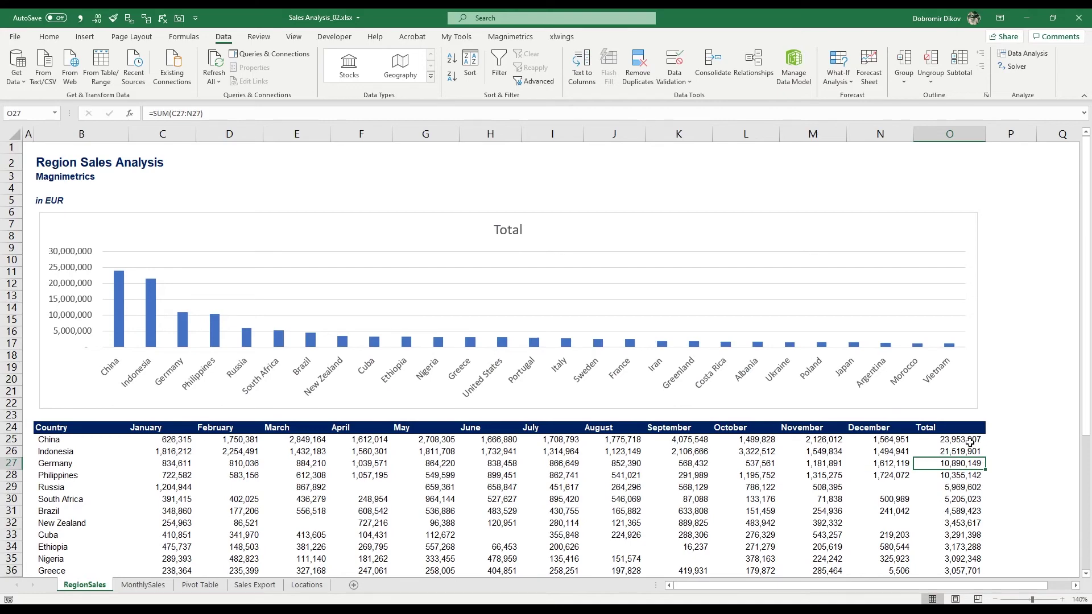
drag(969, 442, 963, 535)
scroll(959, 236, down, 6)
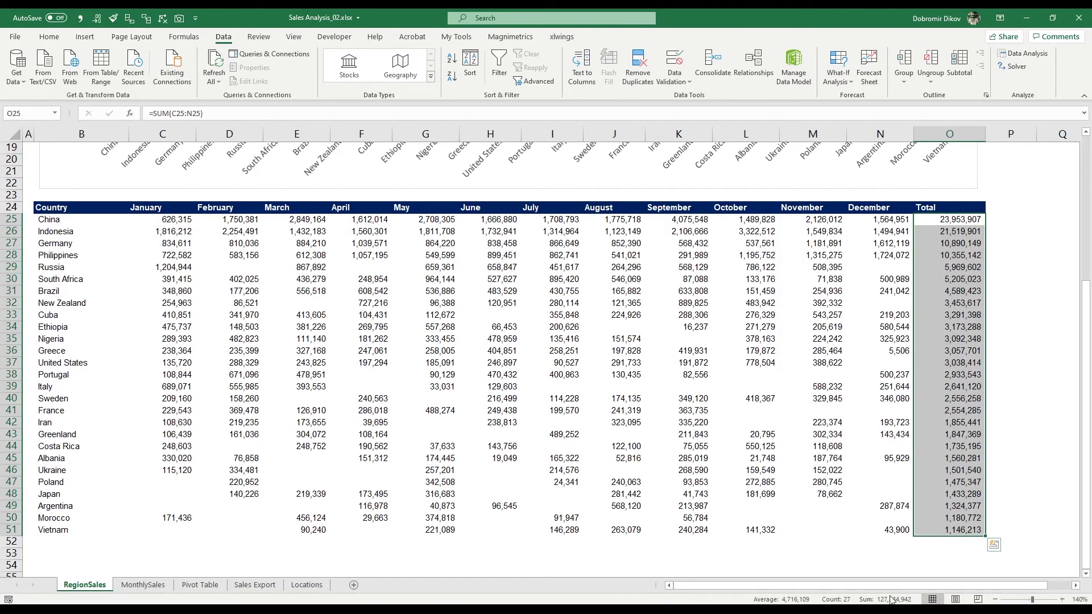
click(949, 221)
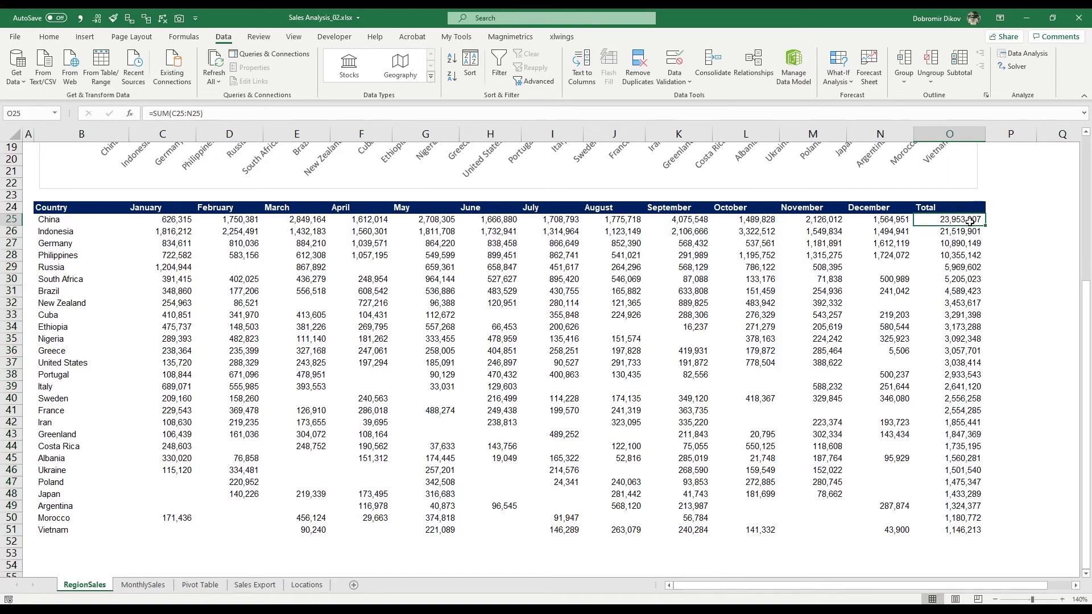
- Review the sorted country sales and chart, checking for months without sales, such as Morocco's October to December
scroll(795, 350, up, 5)
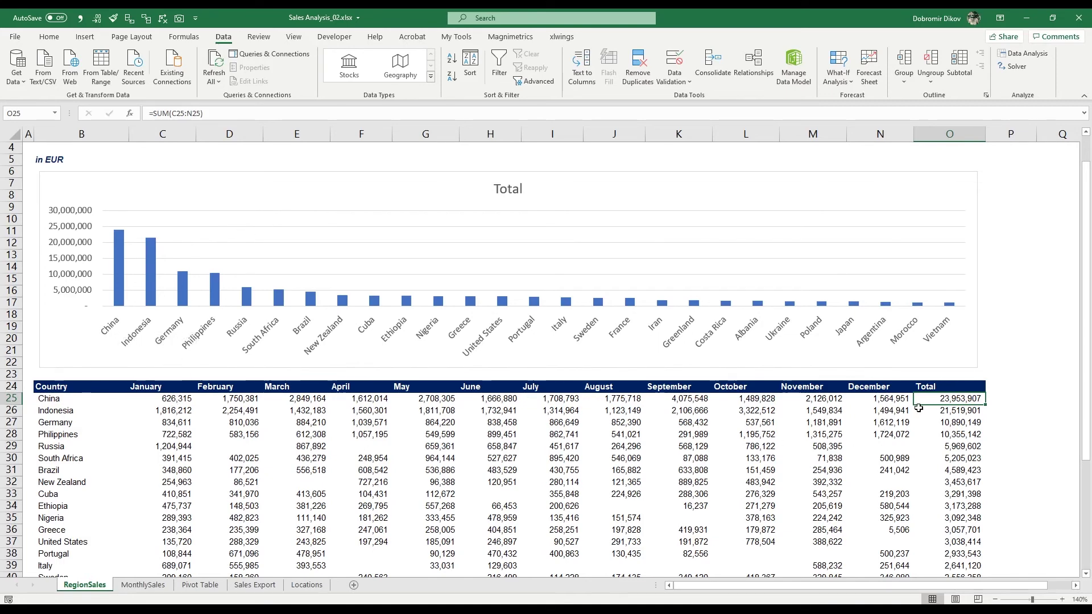
scroll(919, 409, down, 1)
scroll(928, 402, down, 3)
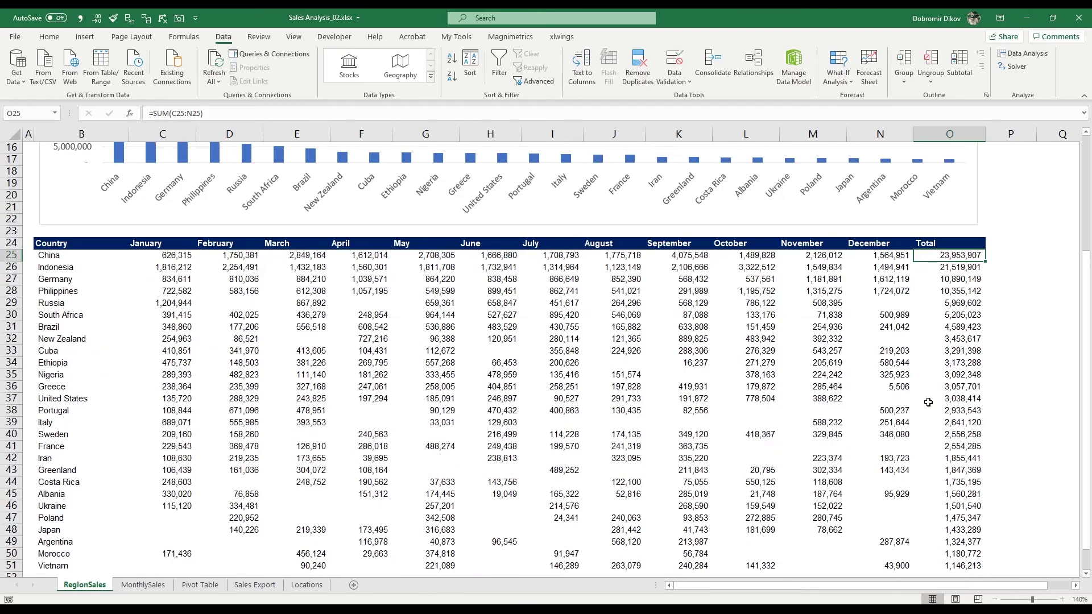
scroll(931, 393, down, 3)
scroll(929, 396, up, 4)
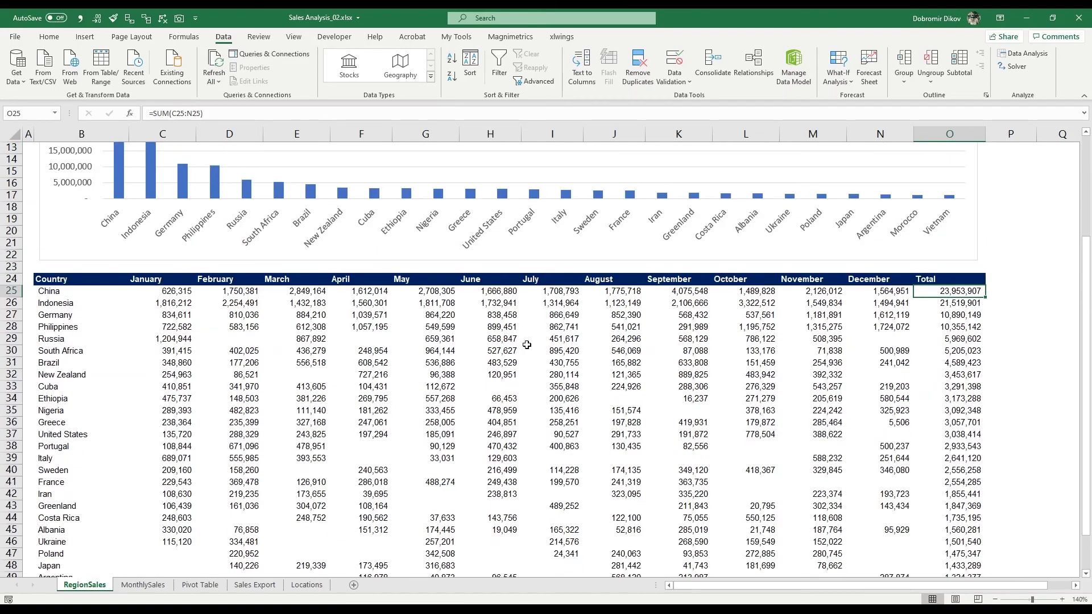
scroll(301, 289, up, 4)
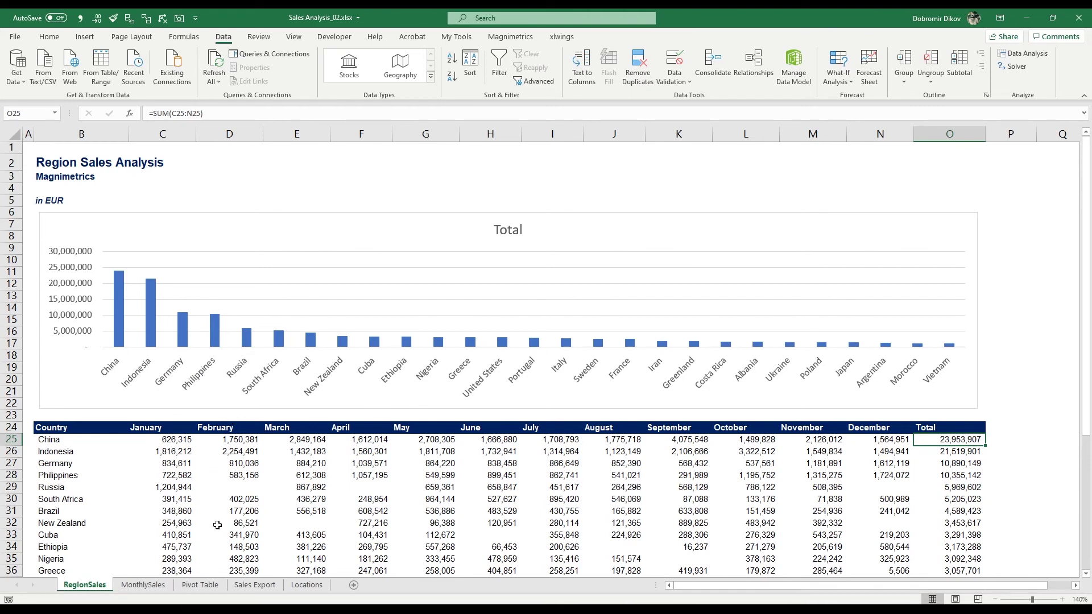
scroll(208, 465, down, 4)
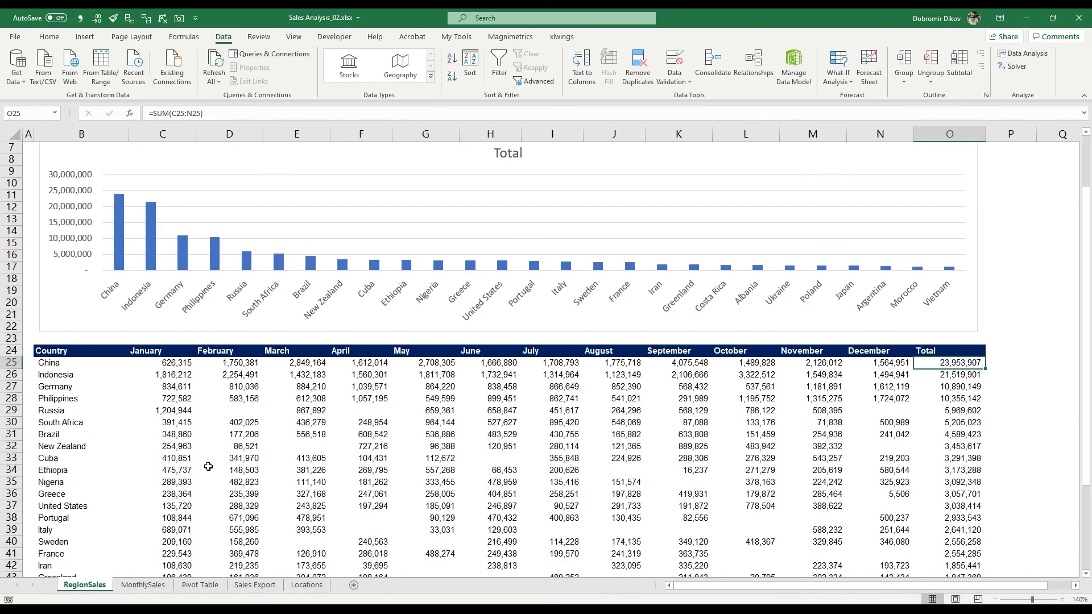
scroll(214, 466, up, 4)
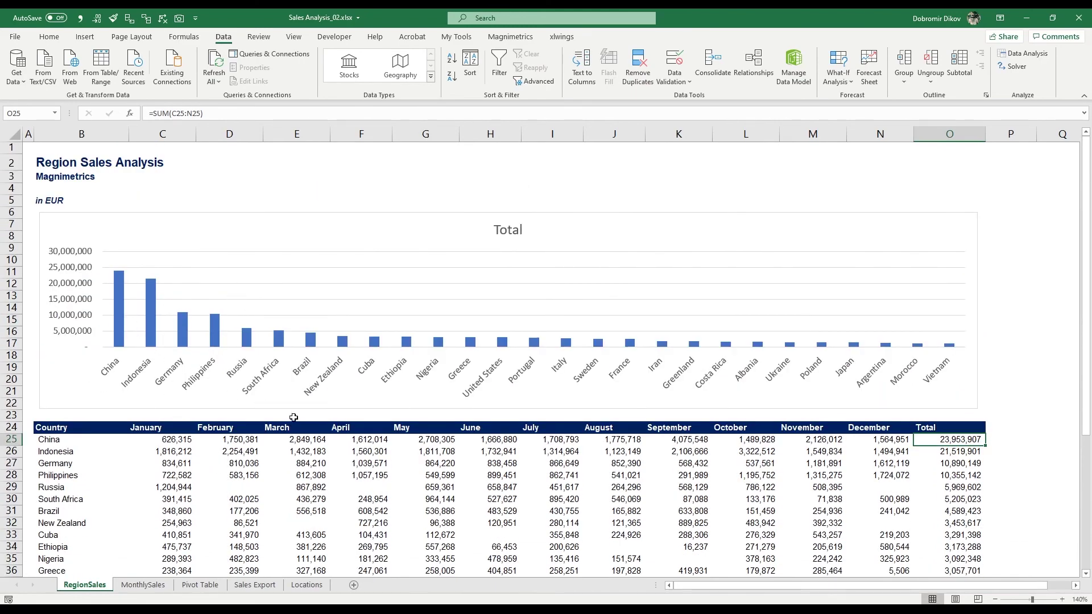
scroll(432, 441, down, 4)
scroll(431, 441, down, 3)
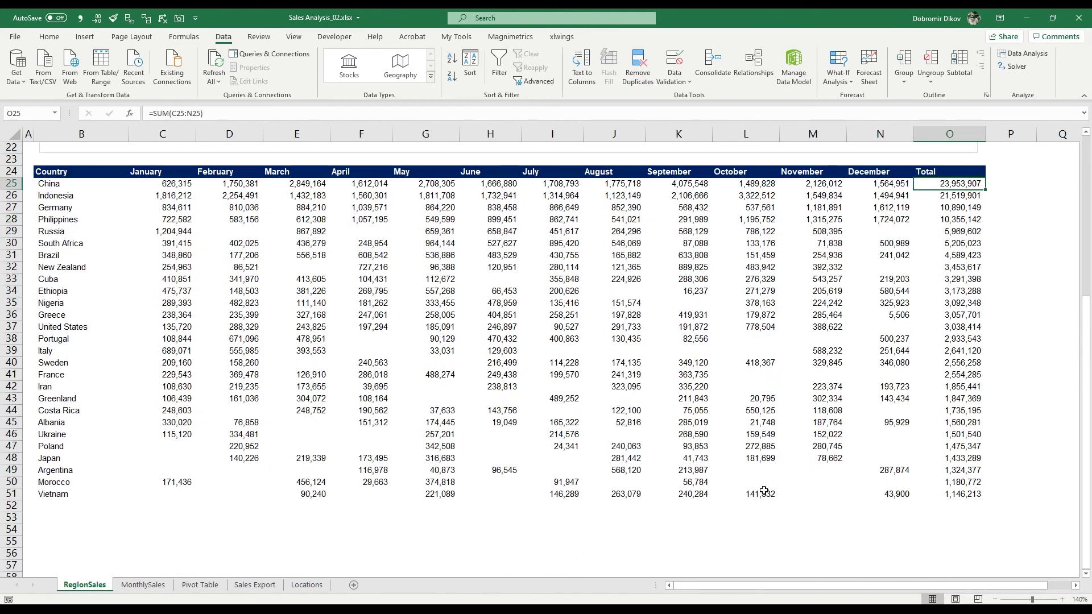
drag(736, 482, 888, 484)
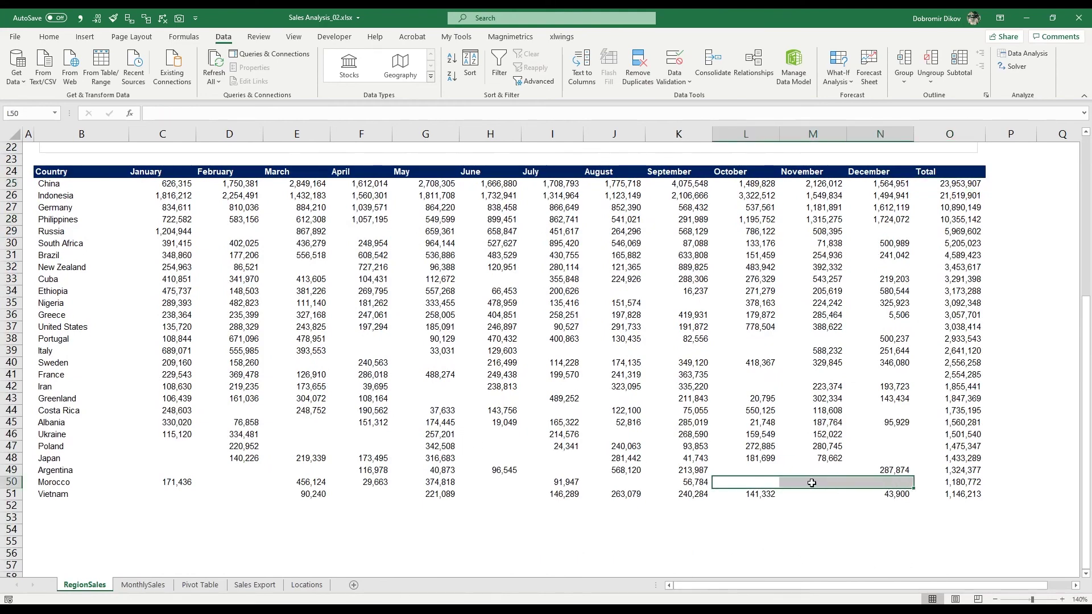
scroll(645, 415, up, 7)
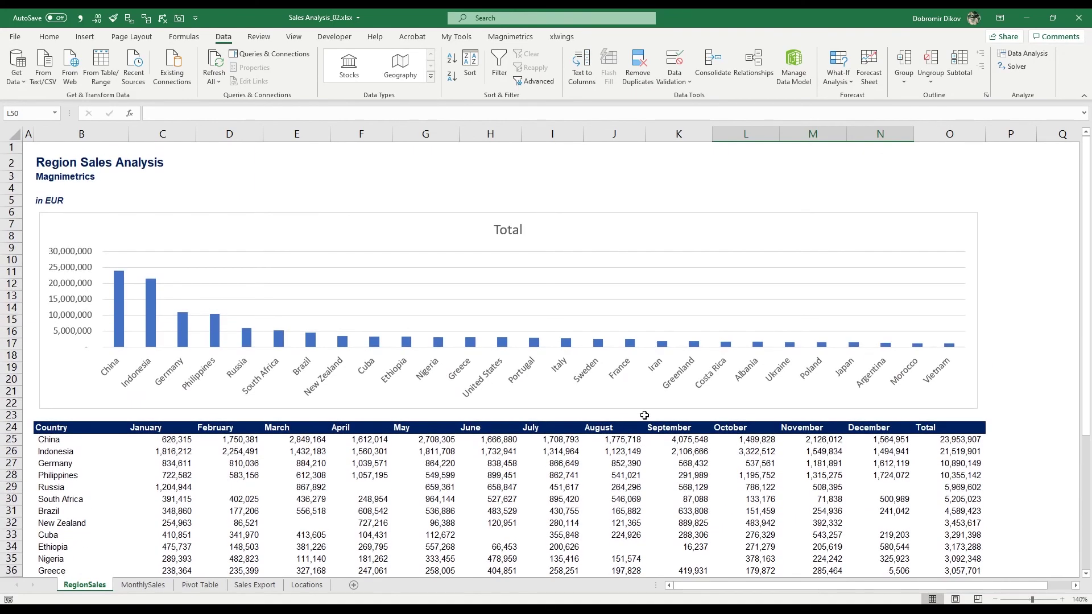